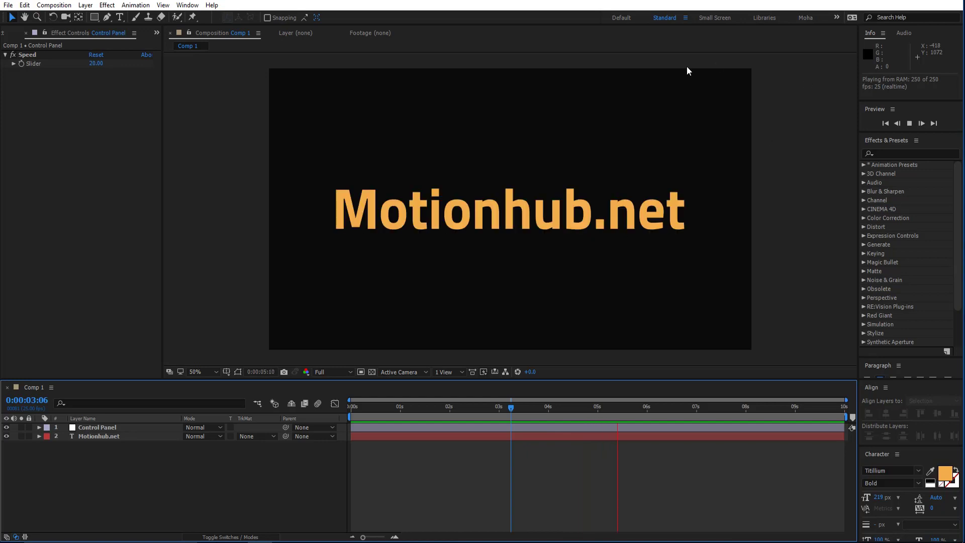
Step: Set the Control Panel layer's Speed slider to 100
{"action": "left_click", "coordinate": [89, 79]}
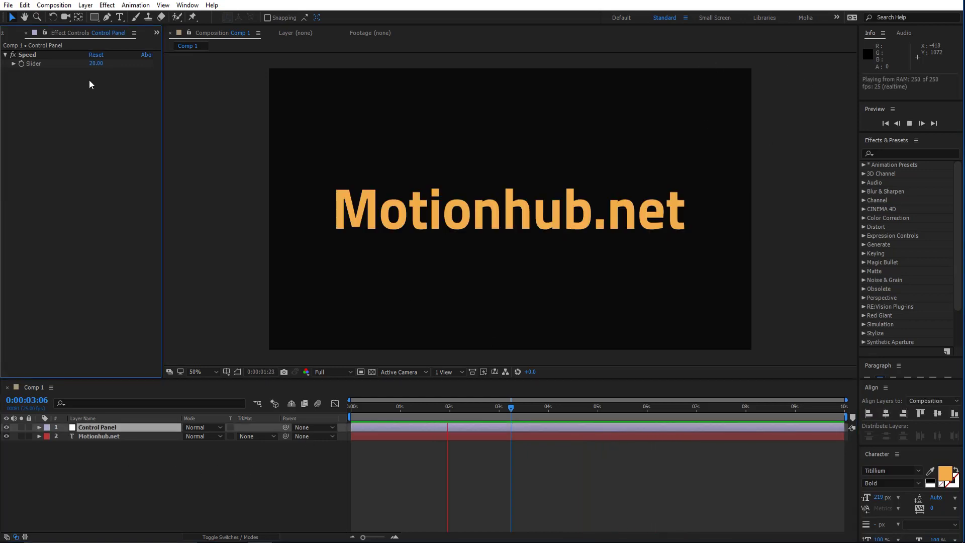
{"action": "left_click", "coordinate": [97, 64]}
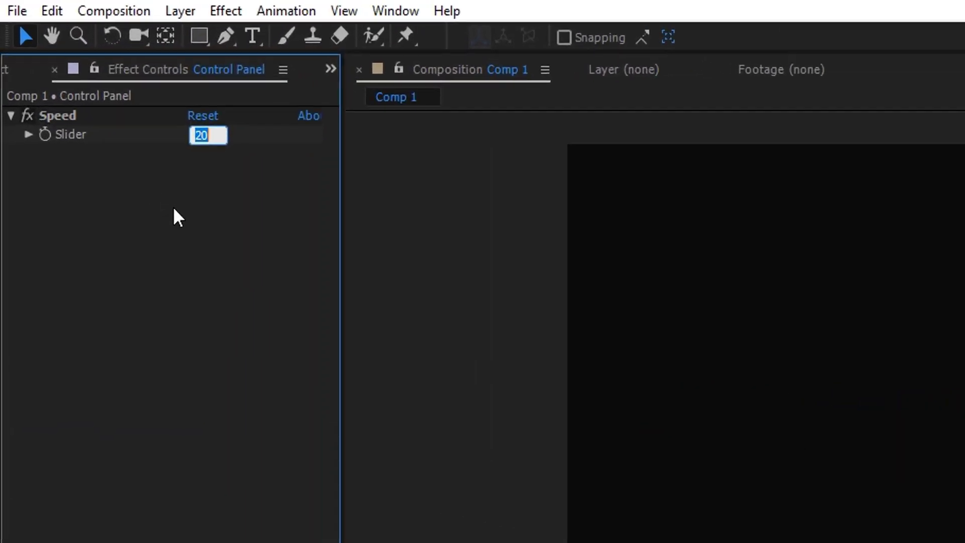
{"action": "type", "text": "100"}
{"action": "key", "text": "Return"}
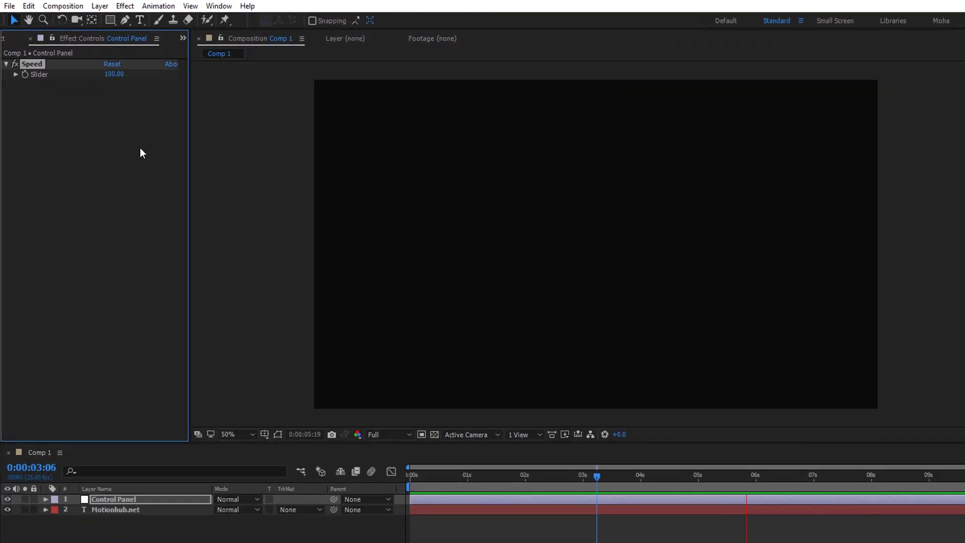
Step: Try a Speed of 1, then return the slider to 100
{"action": "left_click", "coordinate": [116, 80]}
{"action": "left_click", "coordinate": [117, 80]}
{"action": "type", "text": "1"}
{"action": "key", "text": "Return"}
{"action": "left_click", "coordinate": [117, 80]}
{"action": "type", "text": "100"}
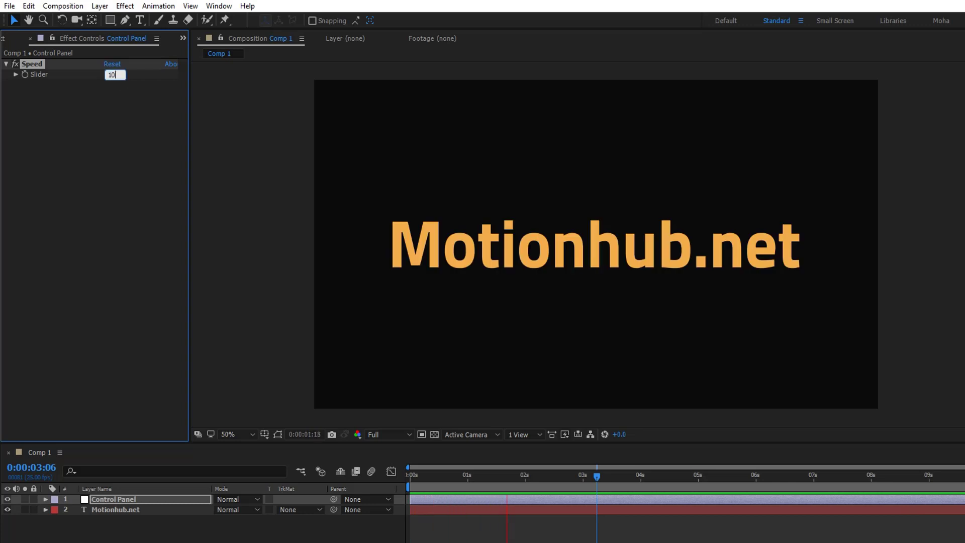
{"action": "key", "text": "Return"}
{"action": "left_click", "coordinate": [82, 151]}
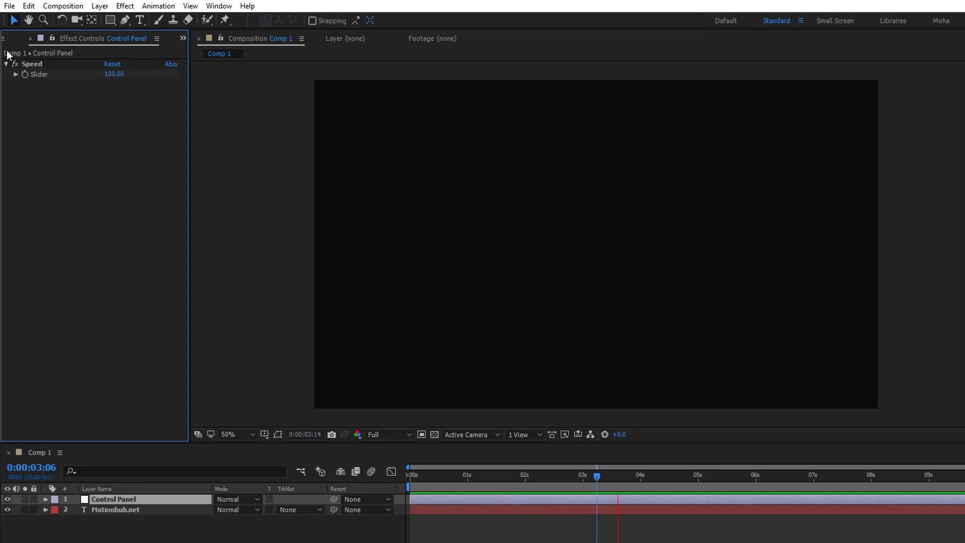
Step: Create a new composition, Comp 2, with default settings
{"action": "left_click", "coordinate": [5, 40]}
{"action": "right_click", "coordinate": [77, 236]}
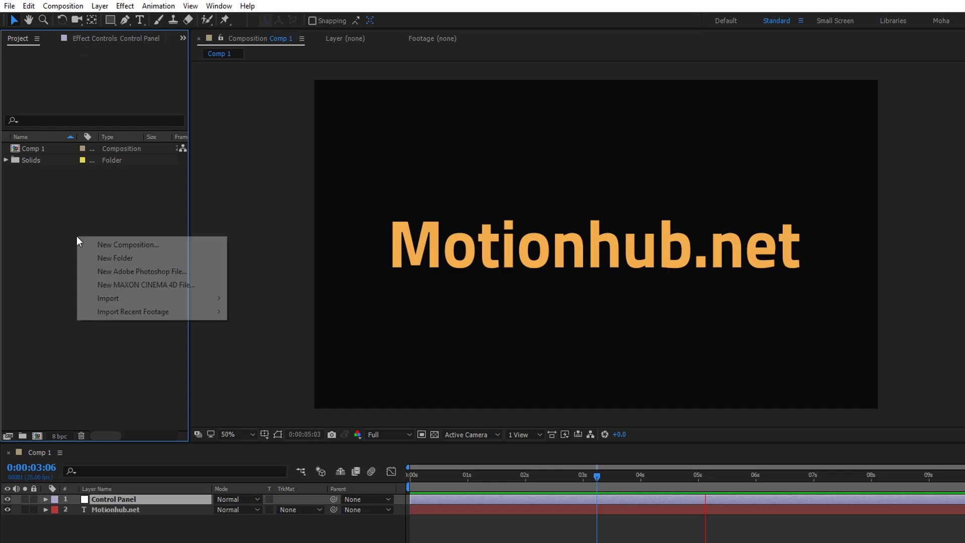
{"action": "left_click", "coordinate": [170, 240]}
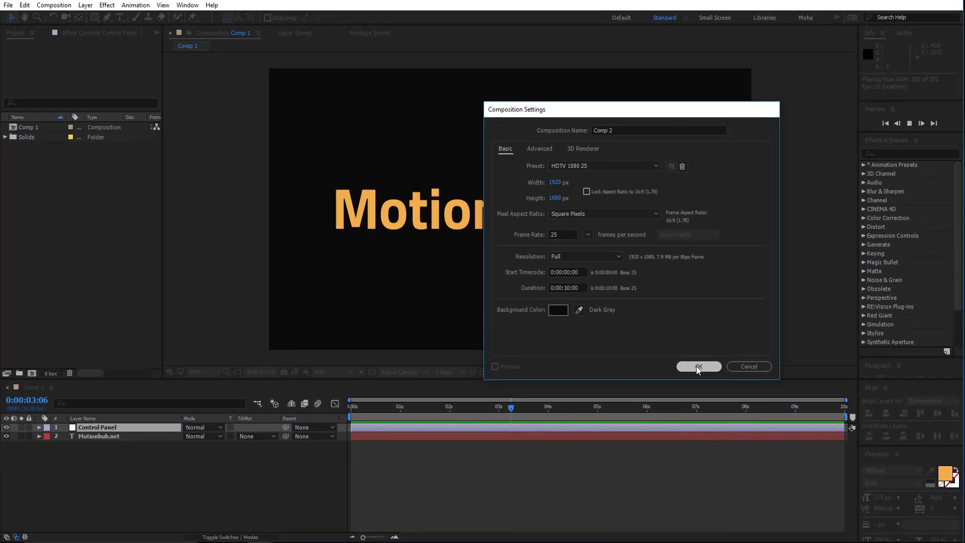
{"action": "left_click", "coordinate": [695, 366]}
Step: Add a BLINK text layer and centre it horizontally and vertically in the frame
{"action": "right_click", "coordinate": [128, 466]}
{"action": "mouse_move", "coordinate": [191, 336]}
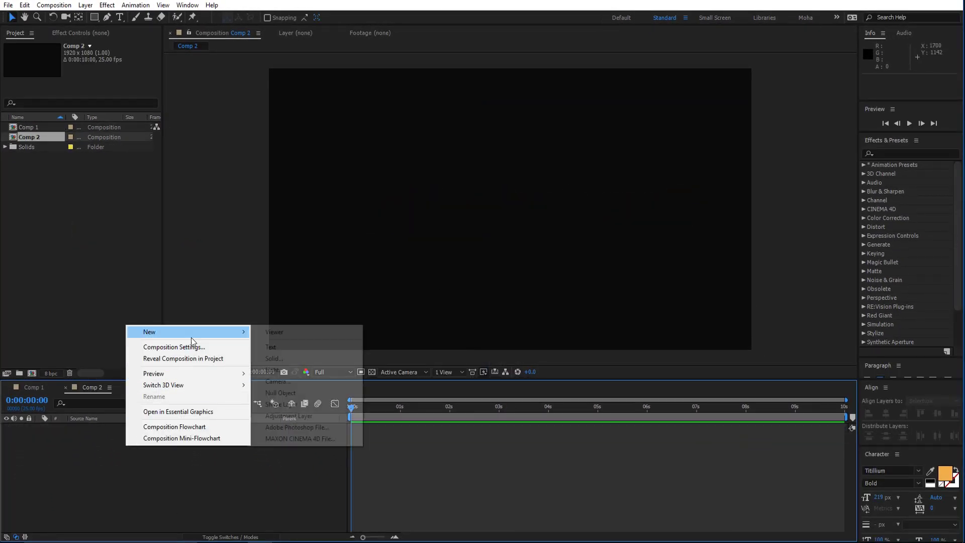
{"action": "left_click", "coordinate": [320, 346]}
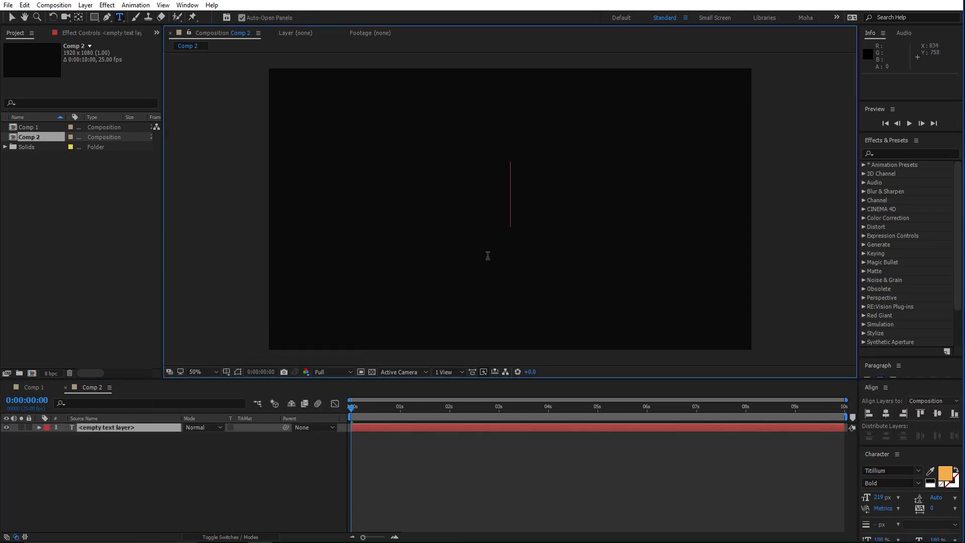
{"action": "type", "text": "BLINK"}
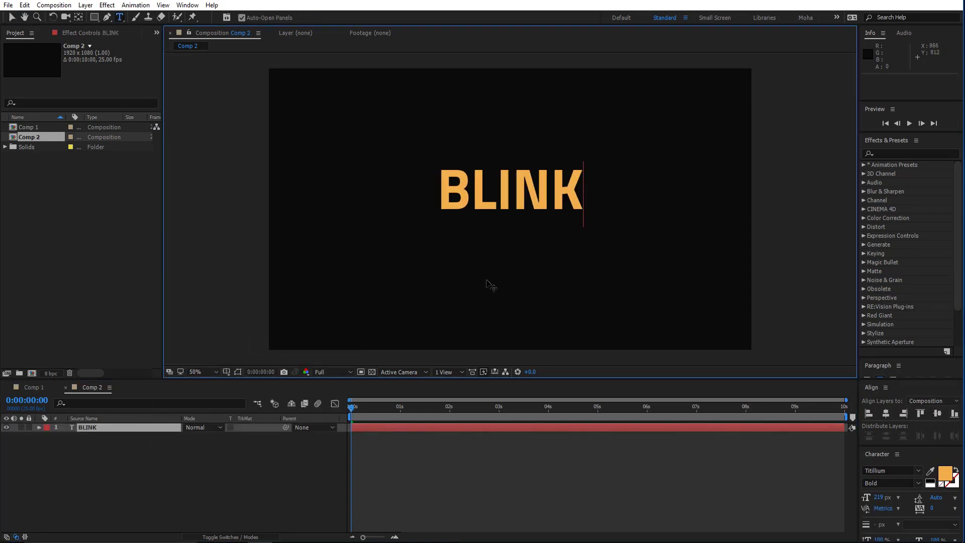
{"action": "left_click", "coordinate": [12, 17]}
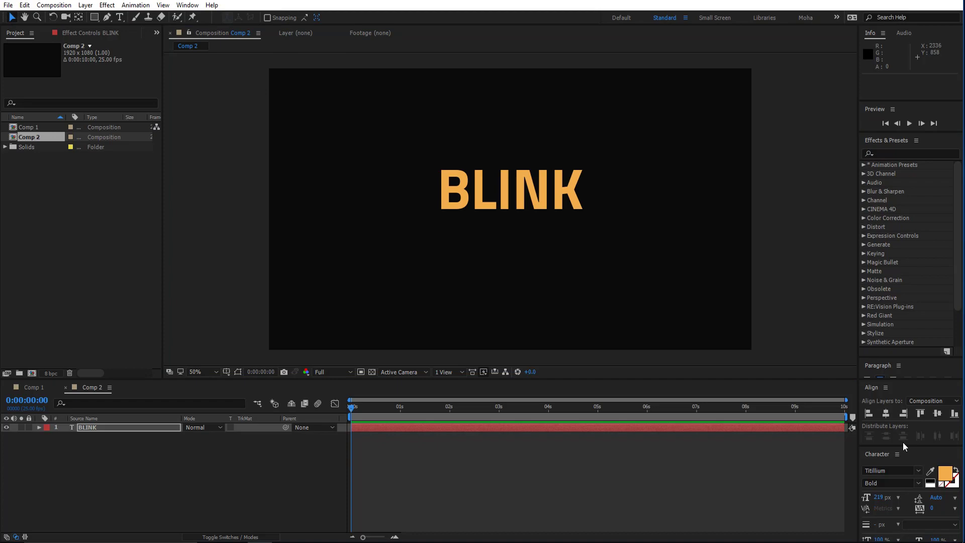
{"action": "left_click", "coordinate": [886, 413]}
{"action": "left_click", "coordinate": [937, 413]}
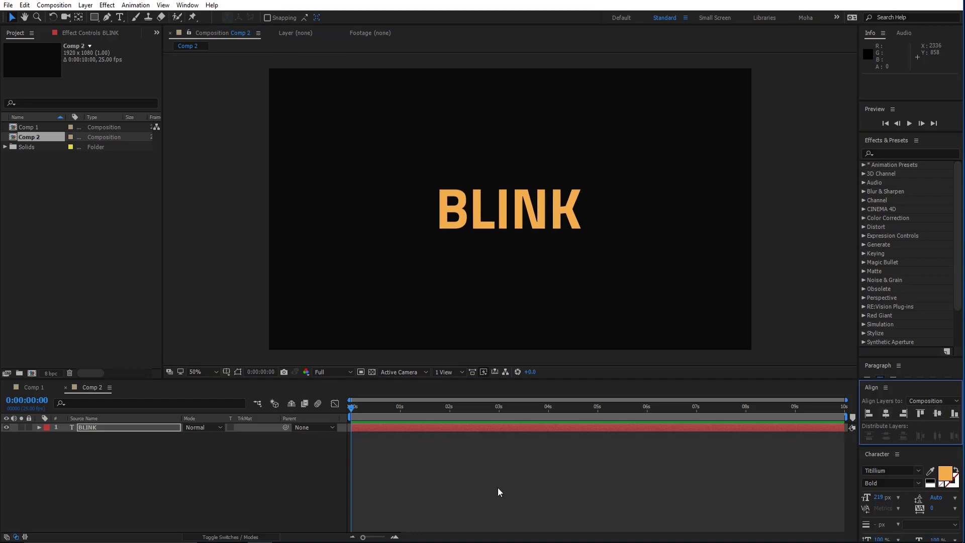
Step: Add a new adjustment layer to Comp 2
{"action": "left_click", "coordinate": [116, 485]}
{"action": "right_click", "coordinate": [98, 457]}
{"action": "mouse_move", "coordinate": [162, 342]}
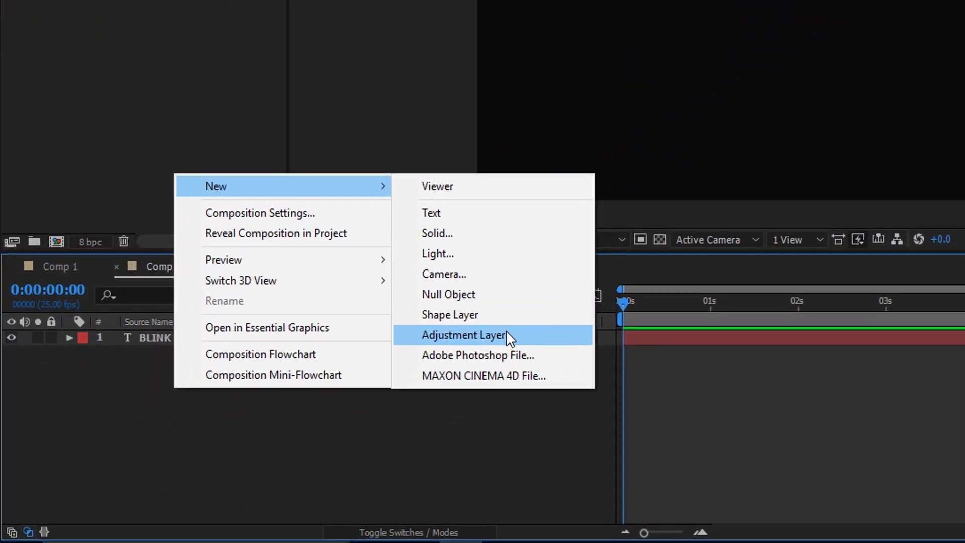
{"action": "left_click", "coordinate": [506, 334]}
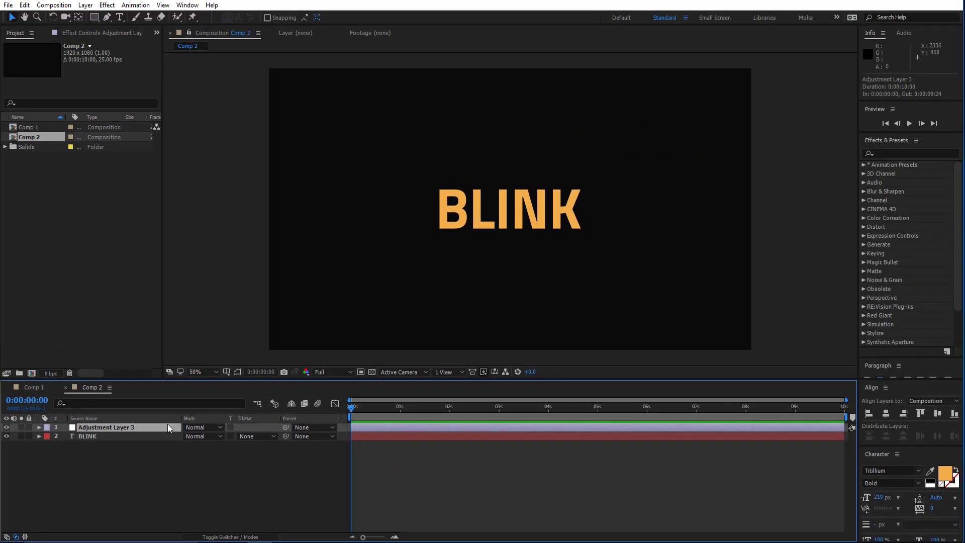
Step: Rename the adjustment layer to Speed and show its Effect Controls
{"action": "key", "text": "Return"}
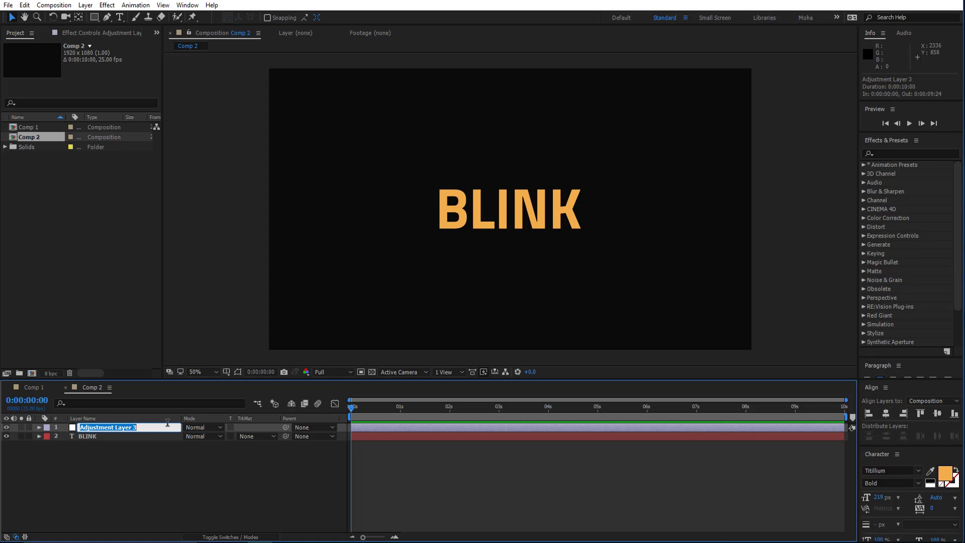
{"action": "type", "text": "Control Panel"}
{"action": "key", "text": "ctrl+a"}
{"action": "type", "text": "Speed"}
{"action": "key", "text": "Return"}
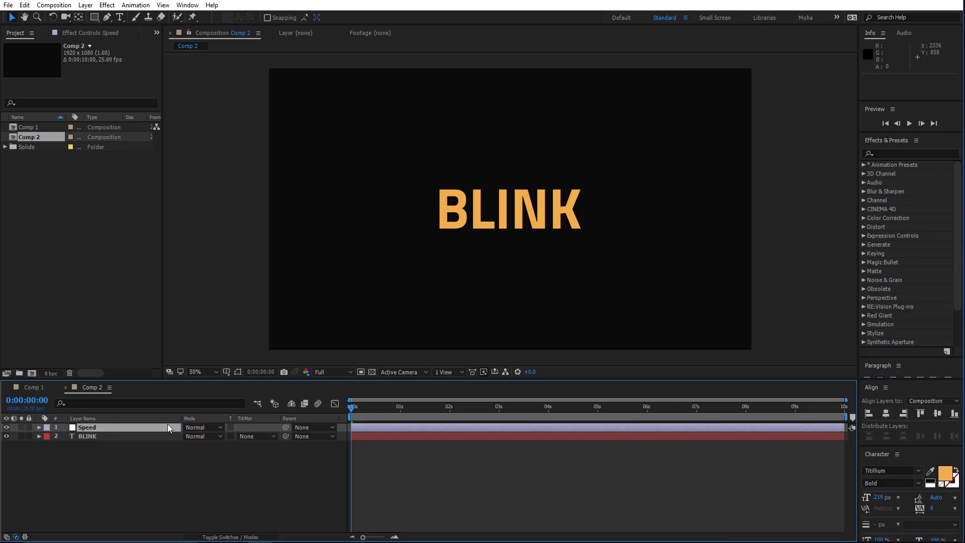
{"action": "left_click", "coordinate": [88, 32]}
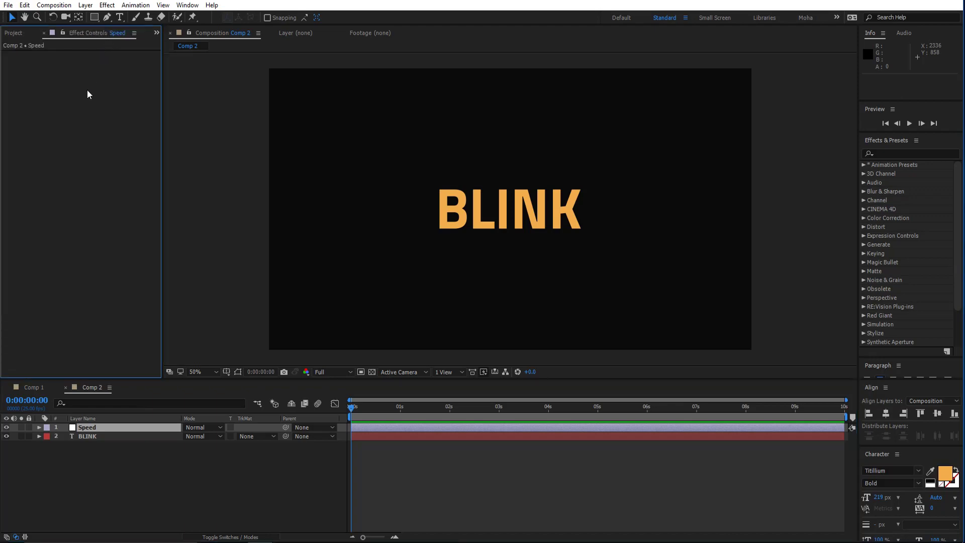
Step: Add a Slider Control effect to the Speed layer and lock its Effect Controls
{"action": "right_click", "coordinate": [53, 186]}
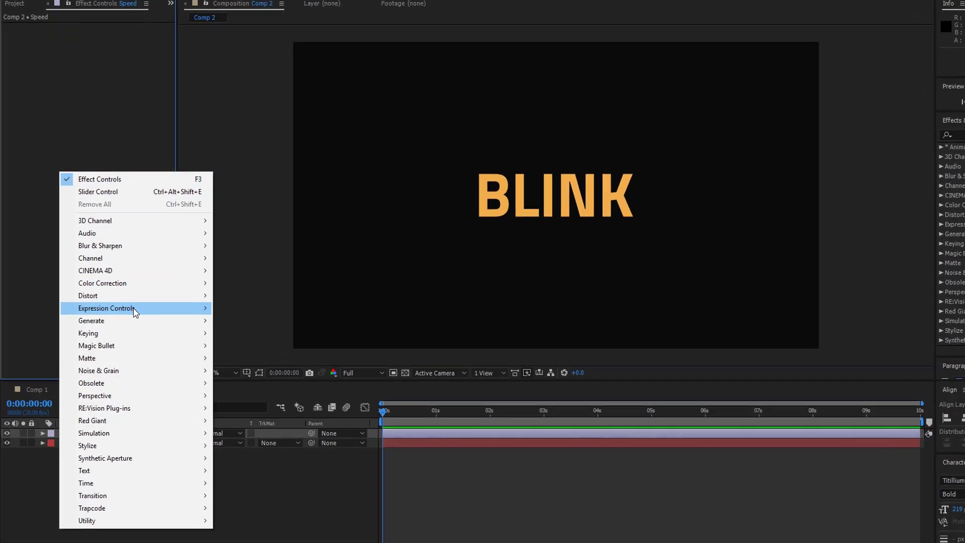
{"action": "mouse_move", "coordinate": [121, 310]}
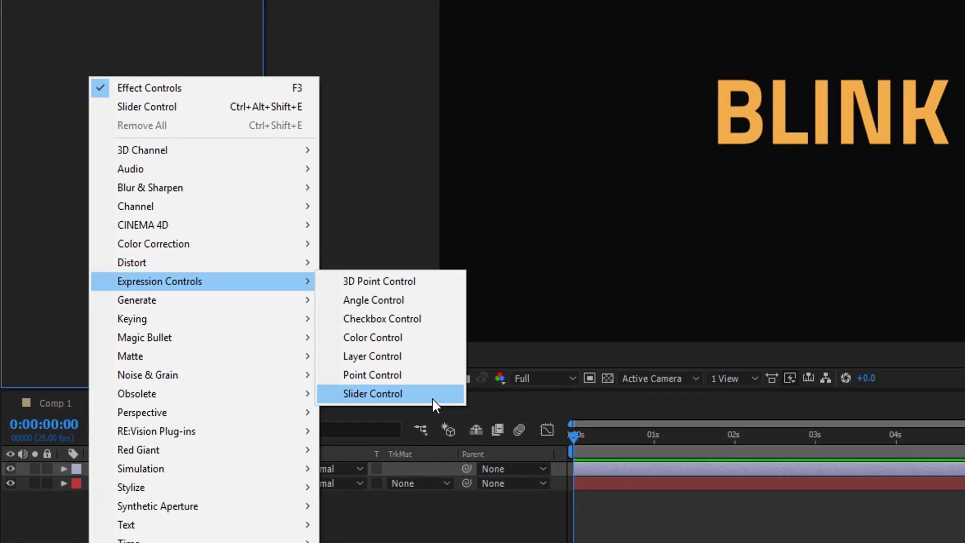
{"action": "left_click", "coordinate": [431, 394]}
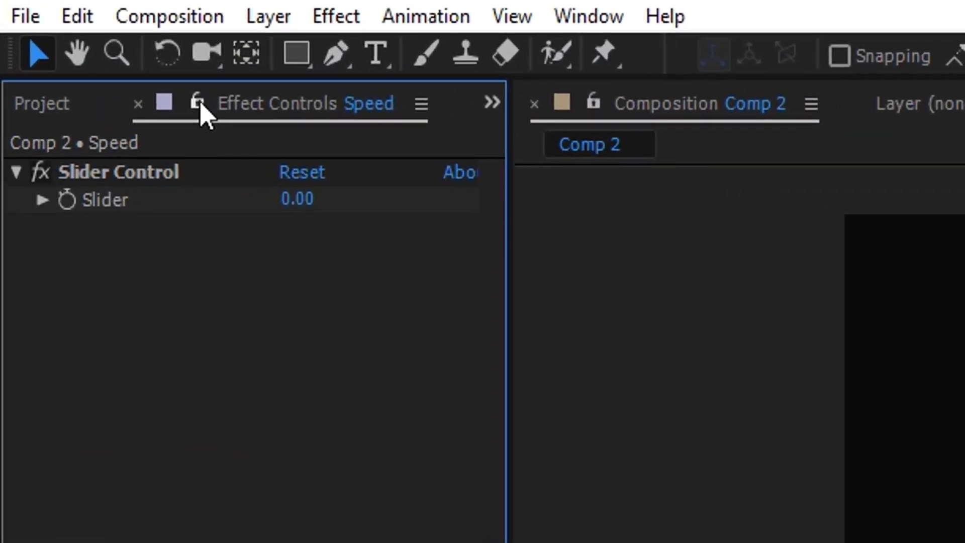
{"action": "left_click", "coordinate": [62, 33]}
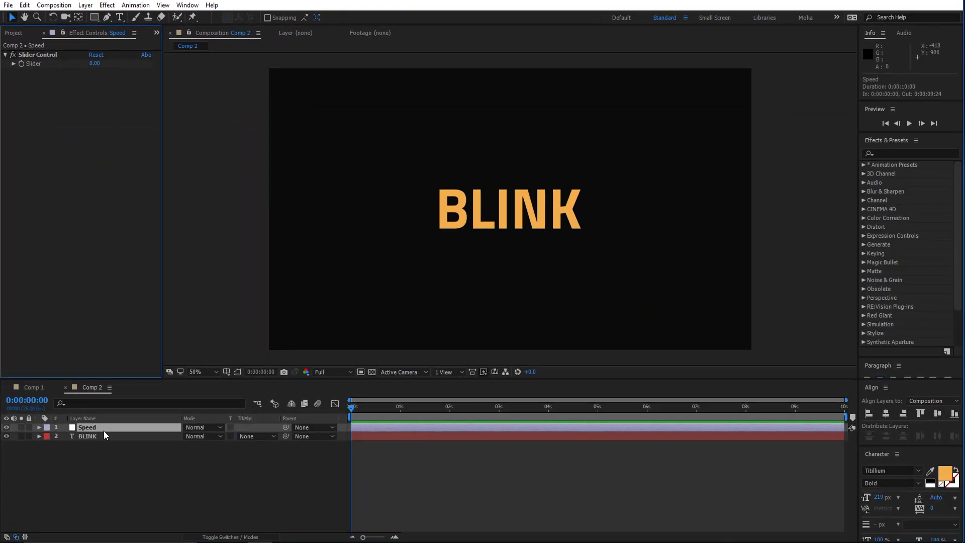
Step: Select the BLINK text layer
{"action": "left_click", "coordinate": [125, 435]}
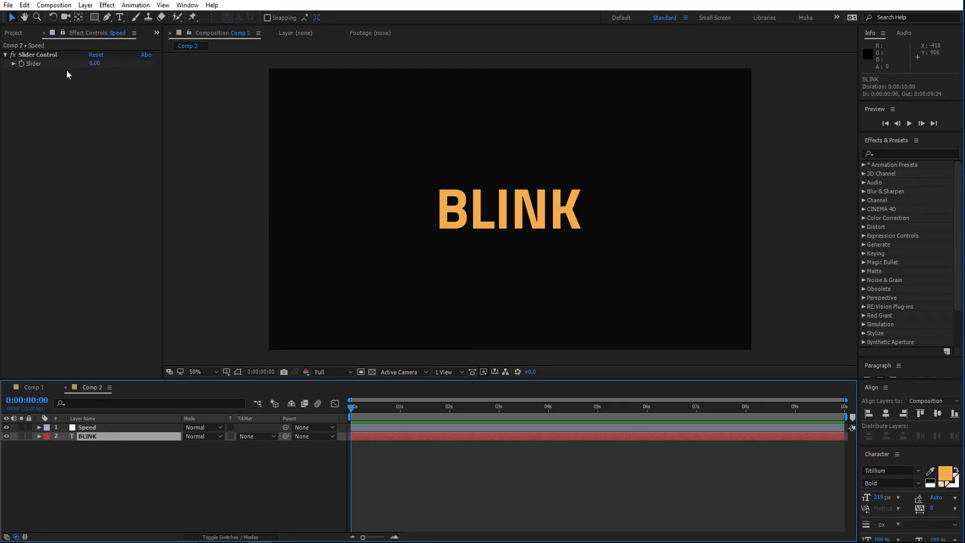
{"action": "left_click", "coordinate": [99, 471]}
{"action": "left_click", "coordinate": [101, 436]}
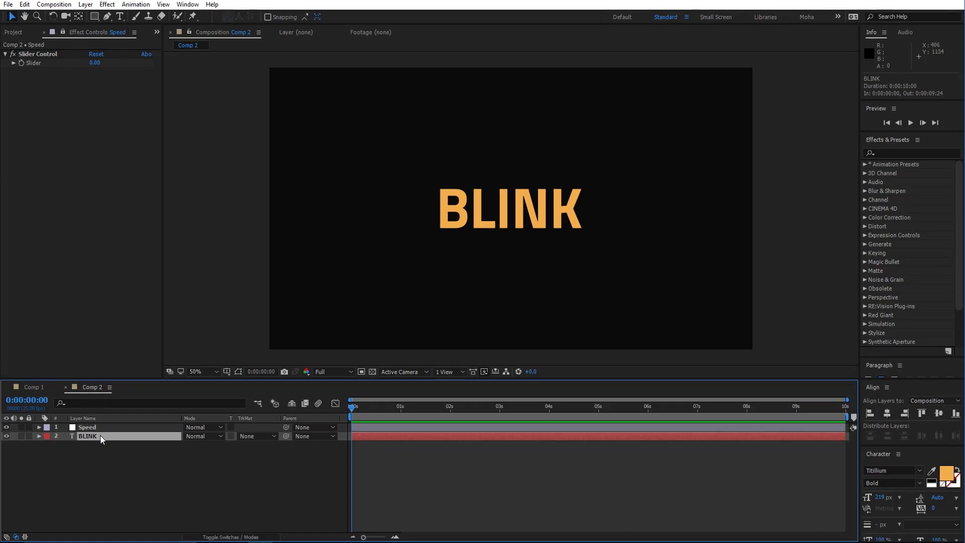
Step: Add an Opacity expression to BLINK and start it with 'blinkingSpeed ='
{"action": "key", "text": "t"}
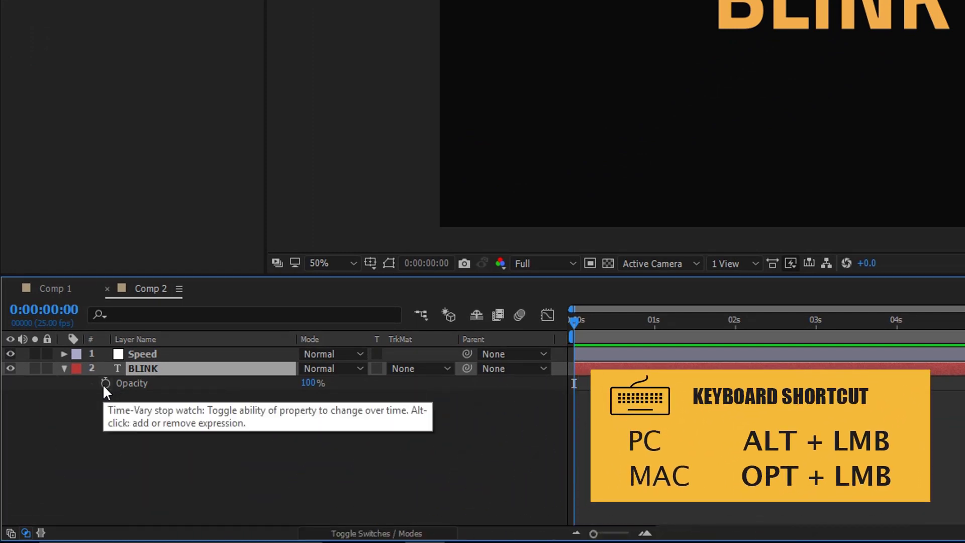
{"action": "left_click", "coordinate": [105, 382], "text": "alt"}
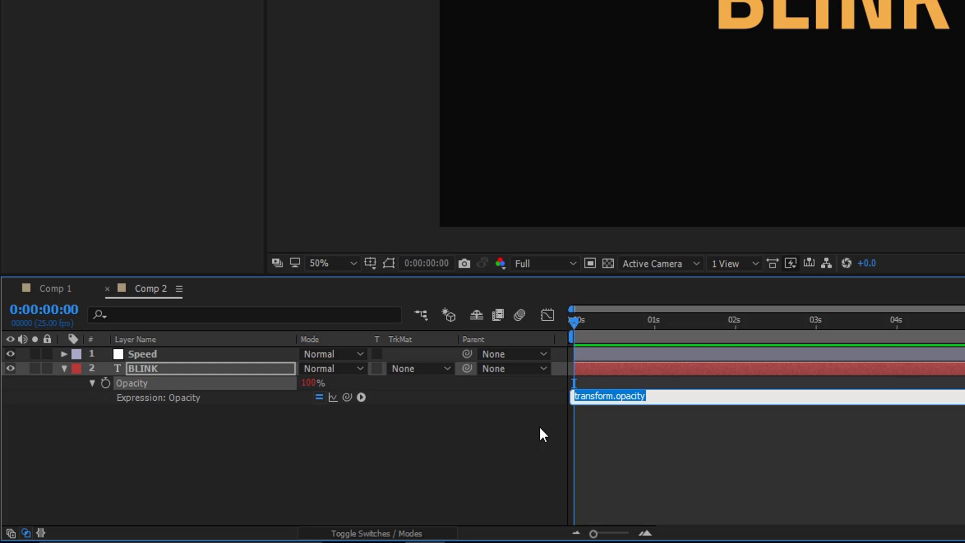
{"action": "key", "text": "BackSpace"}
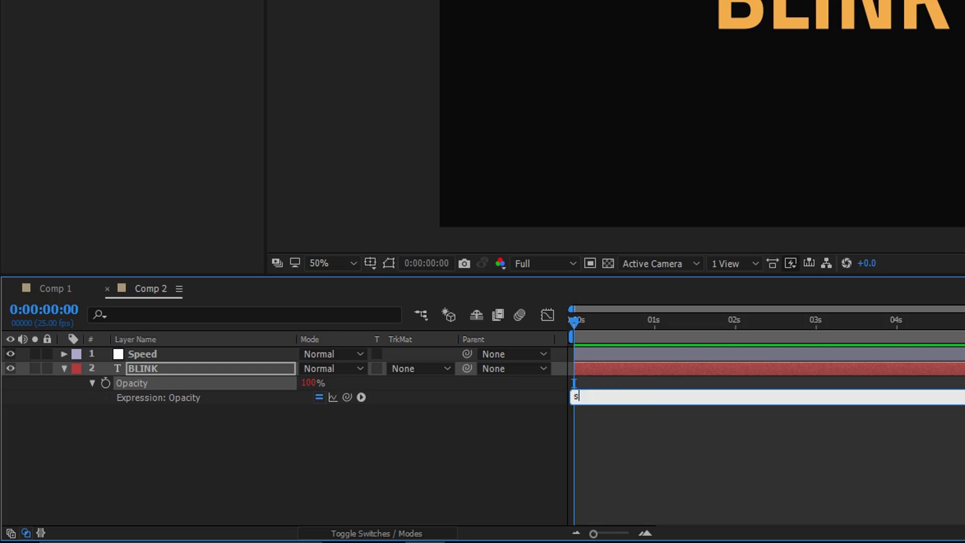
{"action": "type", "text": "s"}
{"action": "type", "text": "linkingS"}
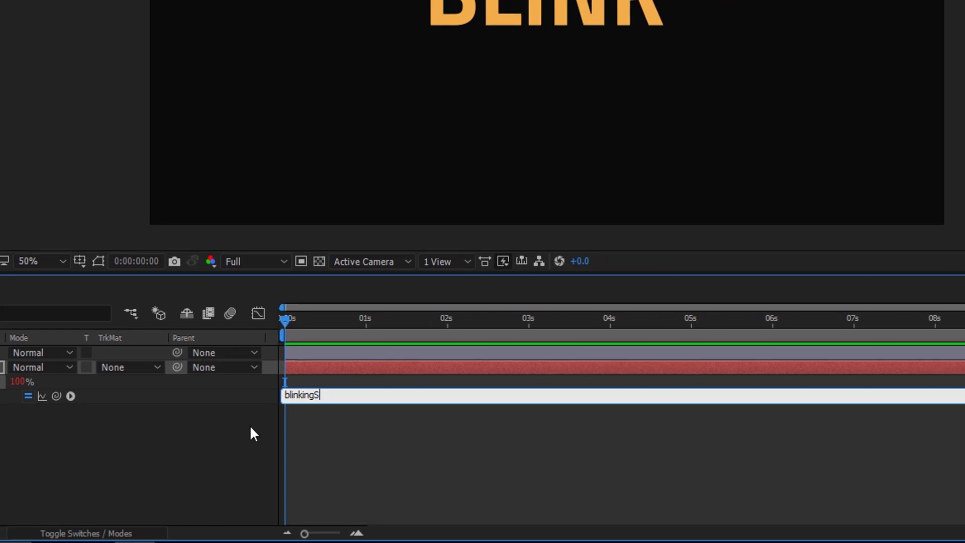
{"action": "type", "text": "peed"}
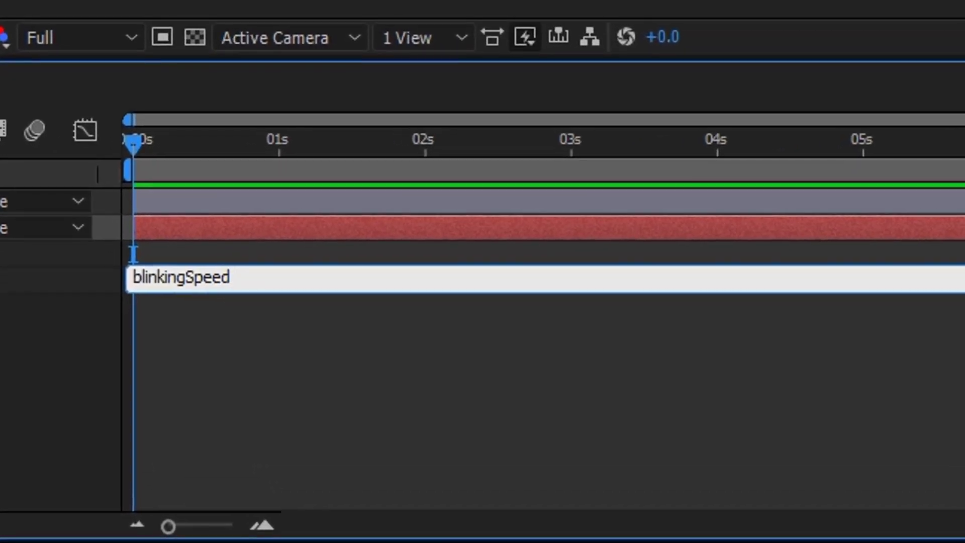
{"action": "type", "text": " ="}
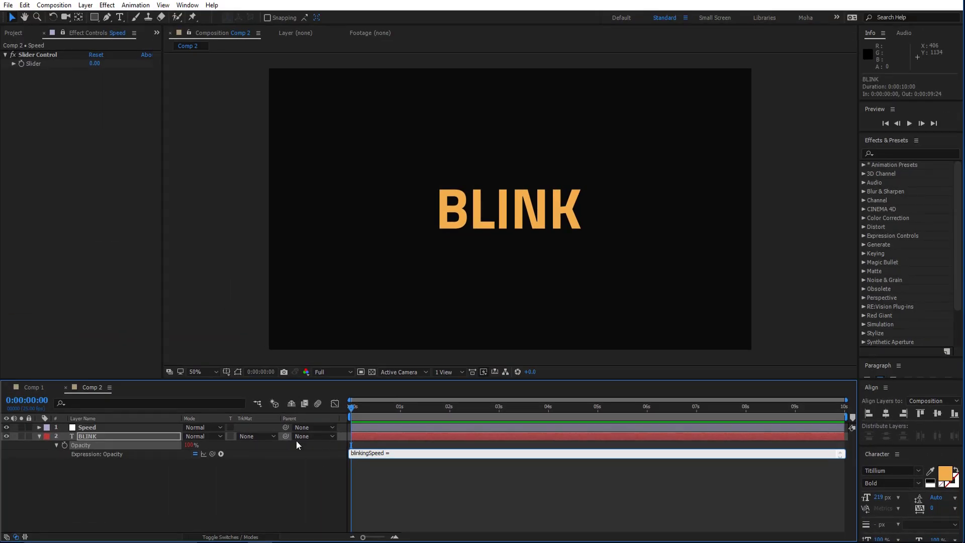
Step: Pick-whip blinkingSpeed to the Speed layer's Slider and end the line with ';'
{"action": "left_click_drag", "start_coordinate": [212, 454], "coordinate": [74, 67]}
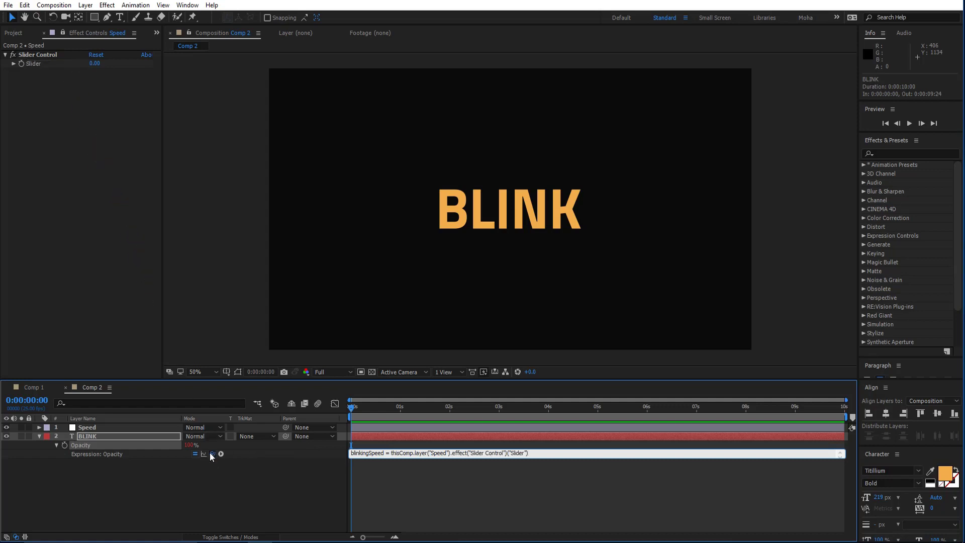
{"action": "mouse_move", "coordinate": [212, 453]}
{"action": "left_mouse_down"}
{"action": "mouse_move", "coordinate": [11, 267]}
{"action": "mouse_move", "coordinate": [57, 57]}
{"action": "mouse_move", "coordinate": [136, 119]}
{"action": "mouse_move", "coordinate": [214, 458]}
{"action": "left_mouse_up"}
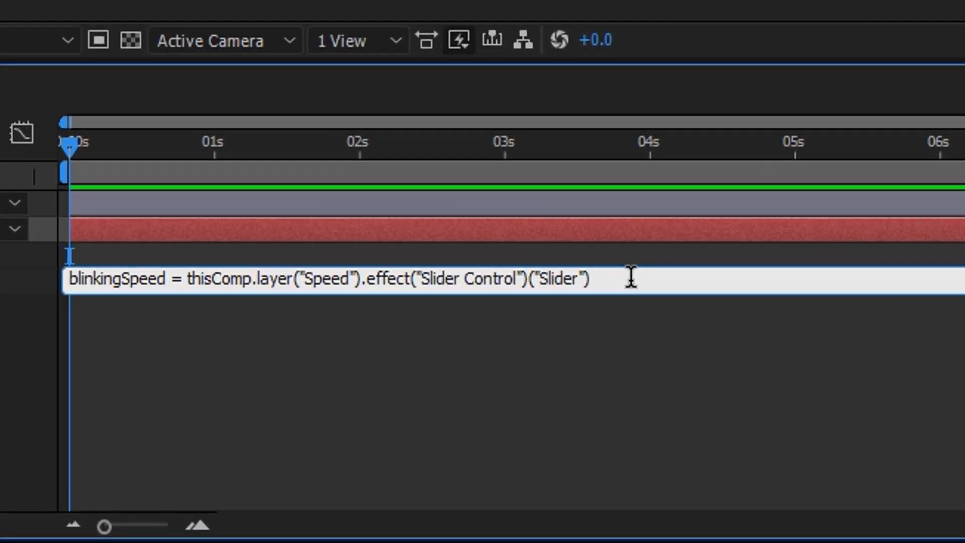
{"action": "type", "text": ";"}
{"action": "key", "text": "Return"}
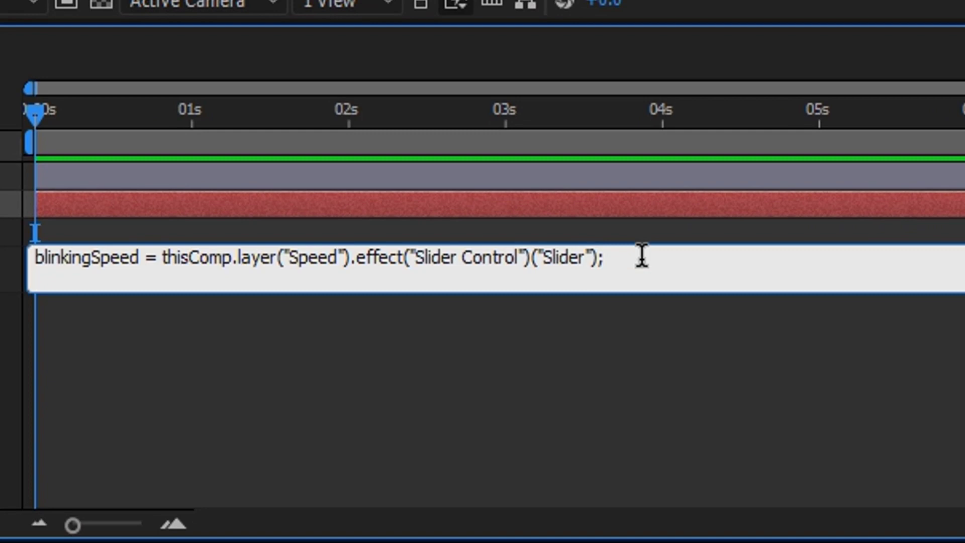
Step: Add the line n = Math.sin(time*blinkingSpeed); to the expression
{"action": "type", "text": "n ="}
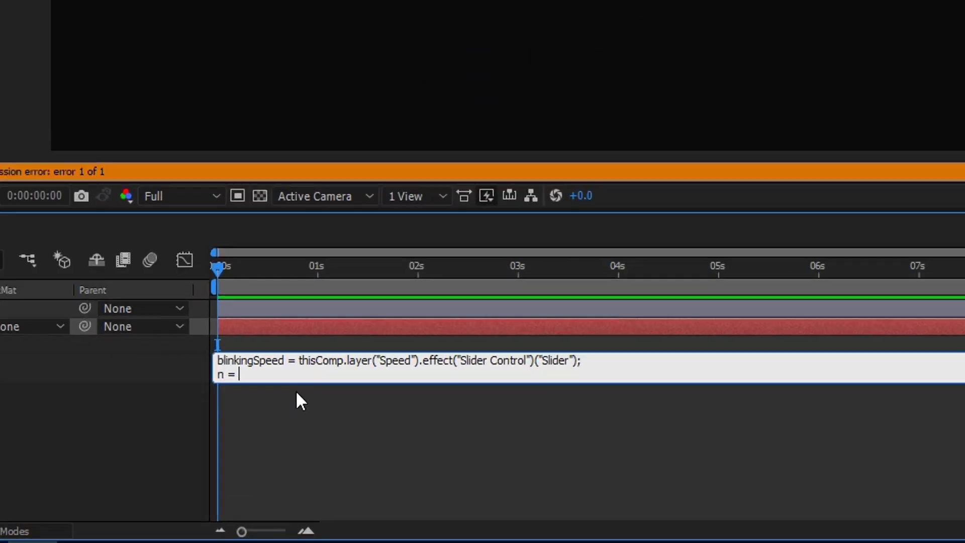
{"action": "type", "text": " Math"}
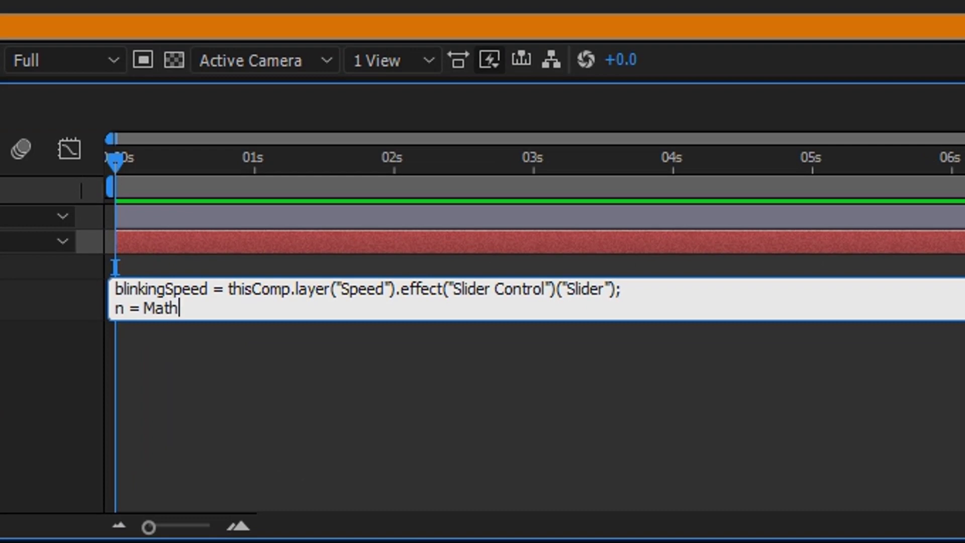
{"action": "type", "text": ".sin(time*"}
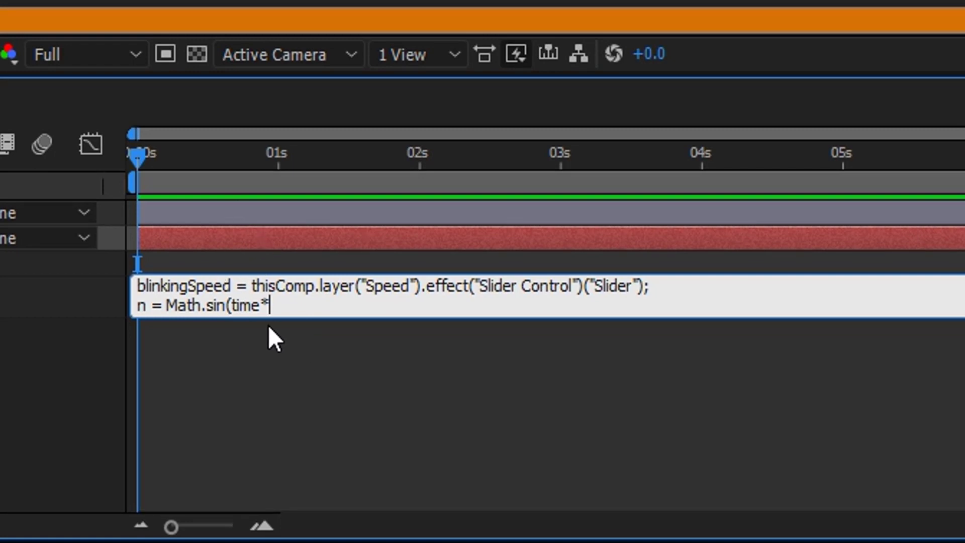
{"action": "double_click", "coordinate": [231, 286]}
{"action": "left_click", "coordinate": [231, 287]}
{"action": "double_click", "coordinate": [230, 286]}
{"action": "key", "text": "ctrl+c"}
{"action": "left_click", "coordinate": [304, 306]}
{"action": "key", "text": "ctrl+v"}
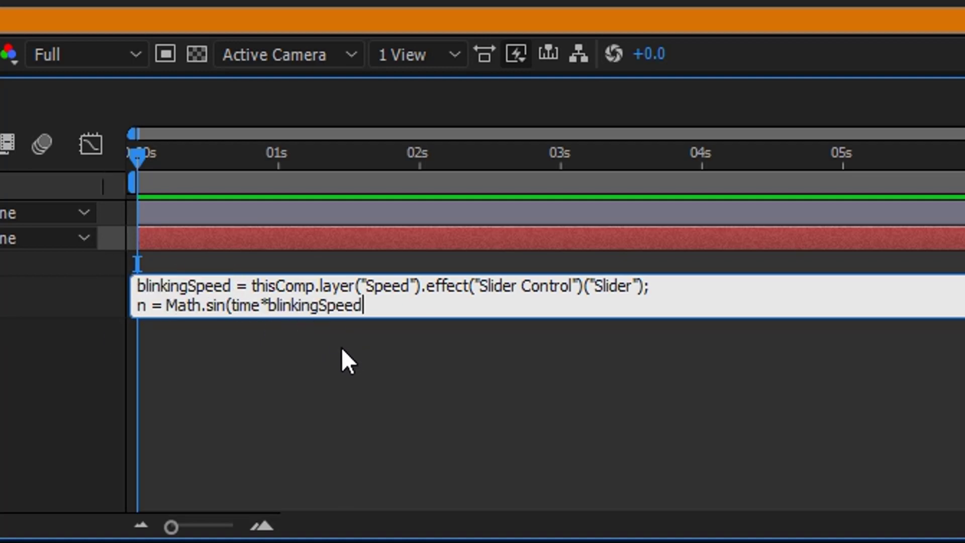
{"action": "type", "text": ");"}
Step: Add 'if (n<=0) 0 else 100;' as the last line and apply the expression
{"action": "key", "text": "Return"}
{"action": "type", "text": "if (n<=0) 0 else 100;"}
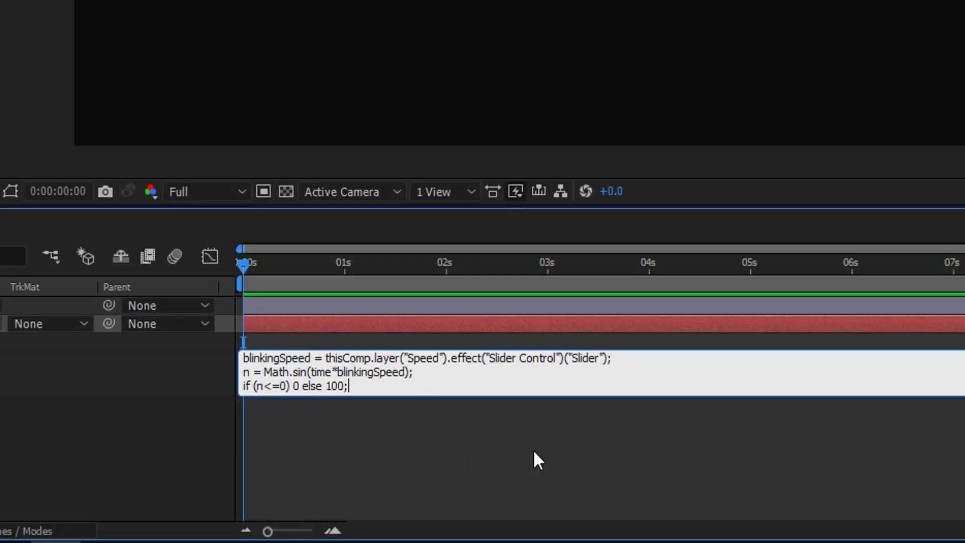
{"action": "key", "text": "Left"}
{"action": "key", "text": "Left"}
{"action": "key", "text": "Left"}
{"action": "key", "text": "Left"}
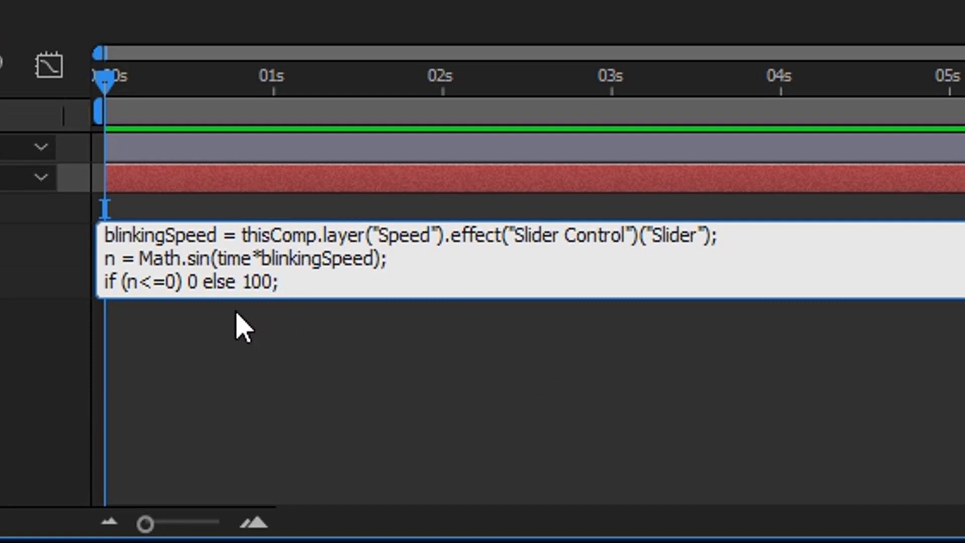
{"action": "left_click", "coordinate": [246, 359]}
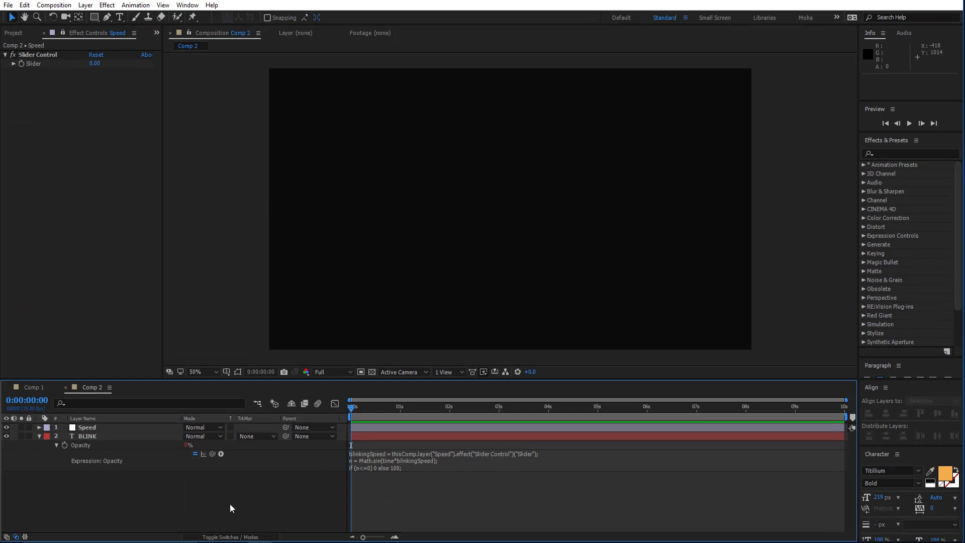
Step: Preview the blink, then set the Slider to 1 and preview again
{"action": "key", "text": "space"}
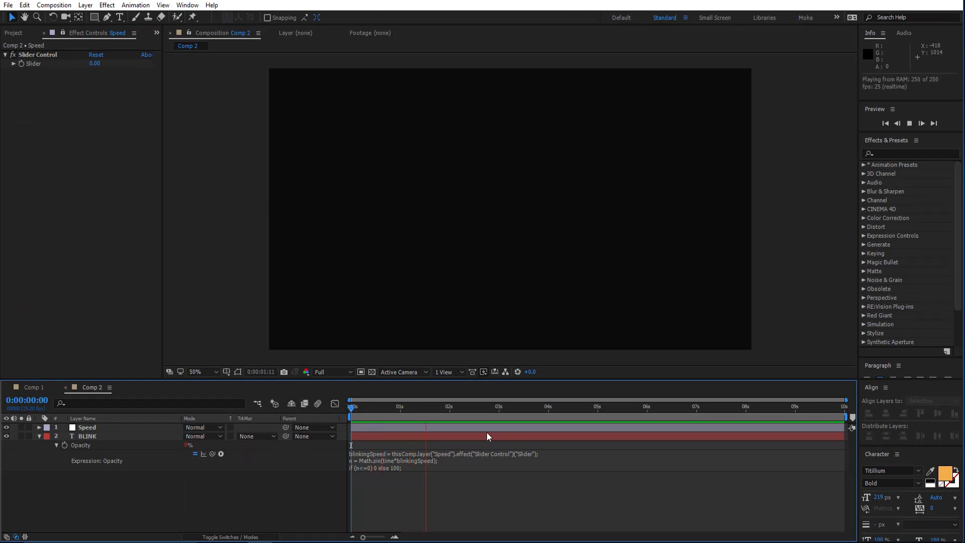
{"action": "key", "text": "space"}
{"action": "left_click", "coordinate": [94, 63]}
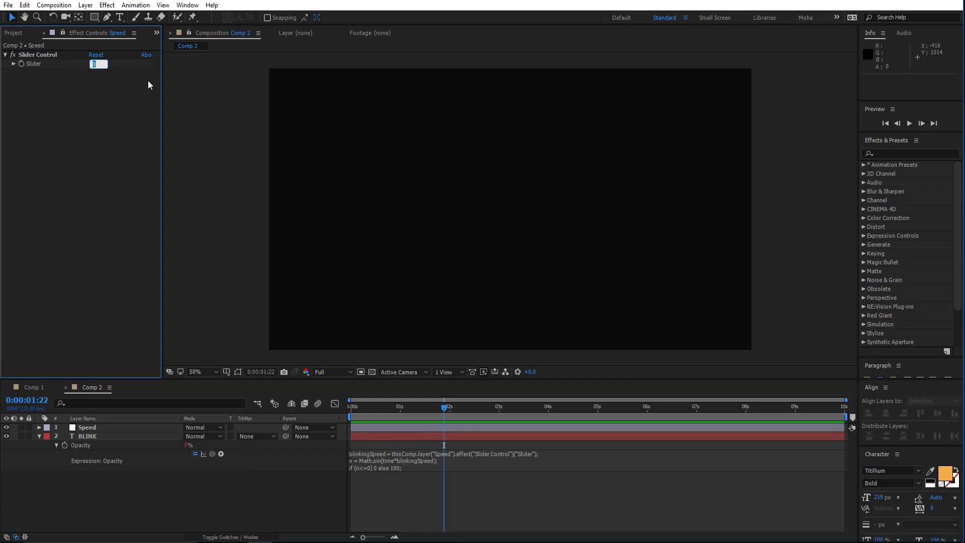
{"action": "type", "text": "1"}
{"action": "key", "text": "Return"}
{"action": "key", "text": "space"}
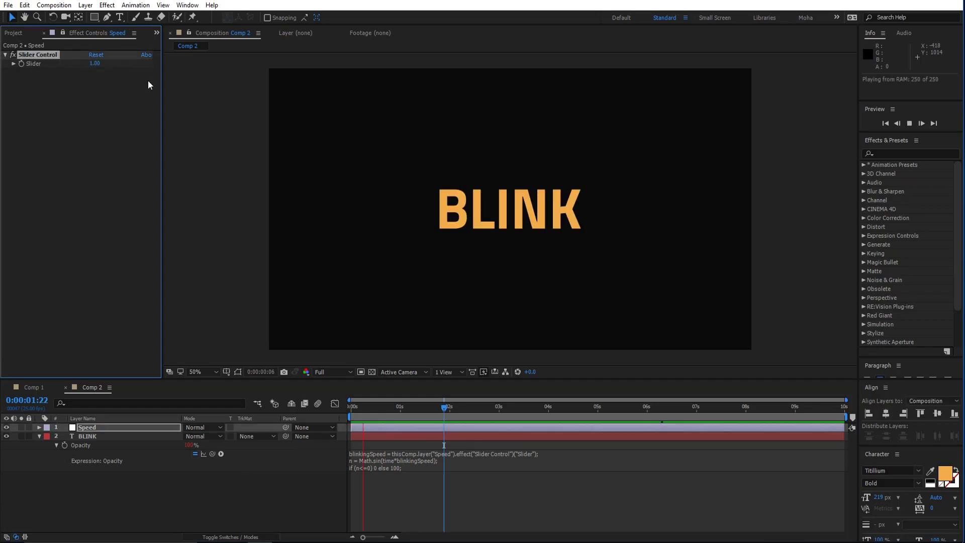
{"action": "key", "text": "space"}
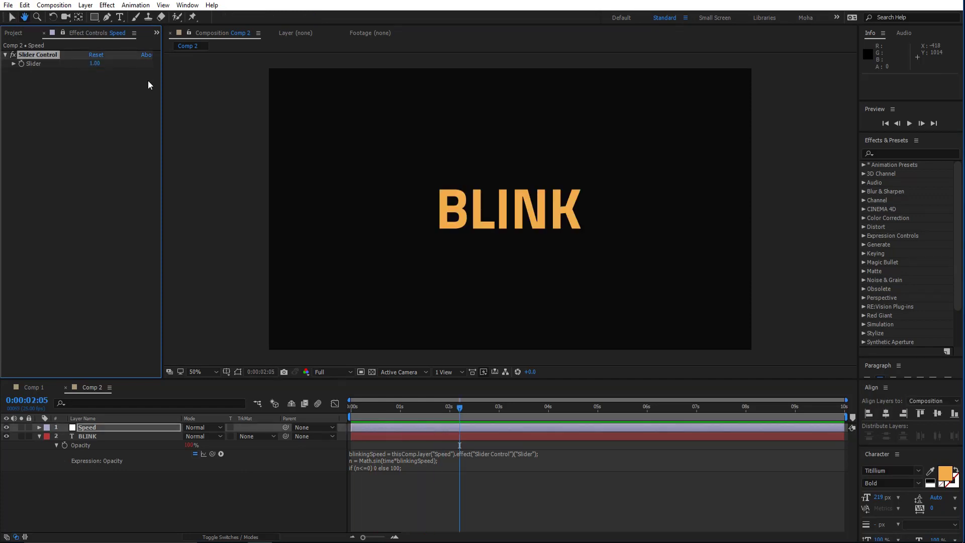
Step: Try Slider values 10 and 50 while previewing, leaving it at 20
{"action": "left_click", "coordinate": [99, 64]}
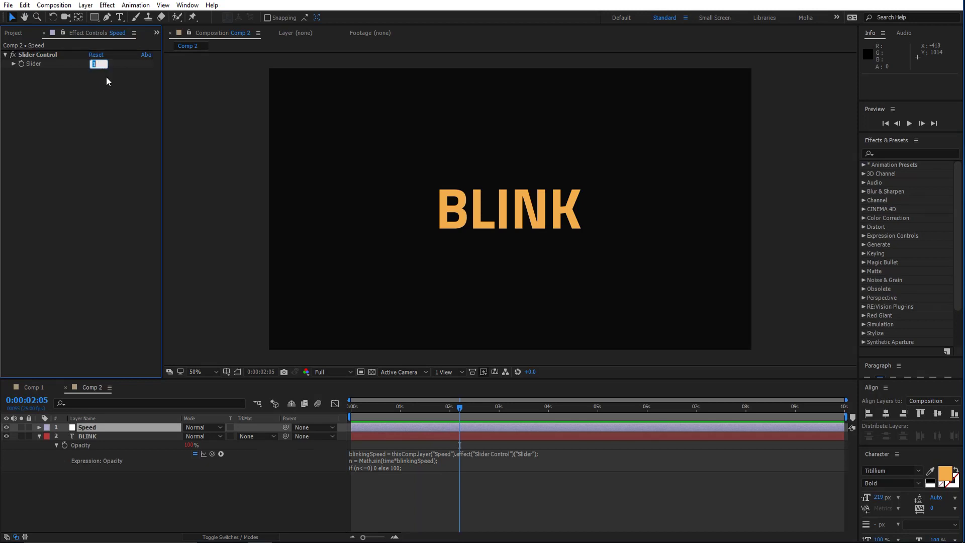
{"action": "type", "text": "10"}
{"action": "key", "text": "Return"}
{"action": "key", "text": "space"}
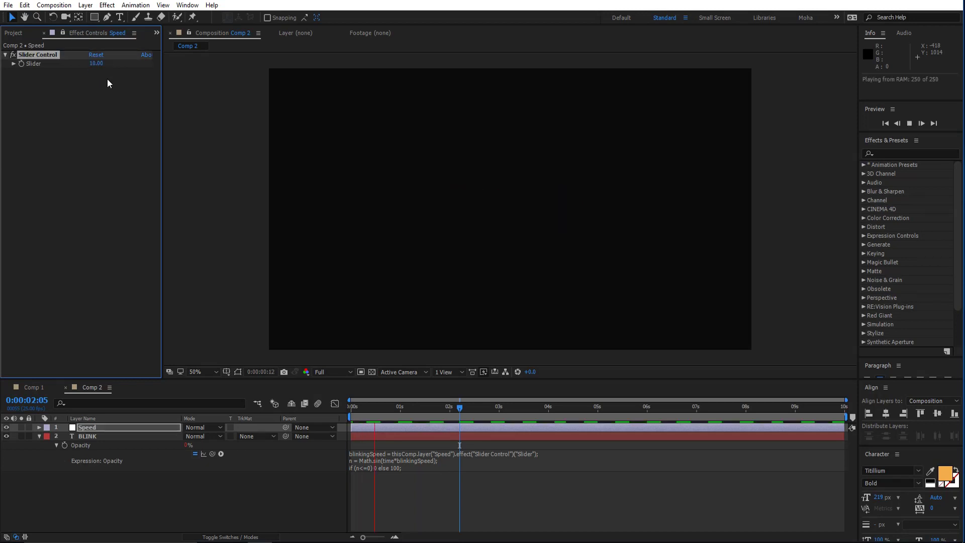
{"action": "left_click", "coordinate": [98, 65]}
{"action": "type", "text": "50"}
{"action": "key", "text": "Return"}
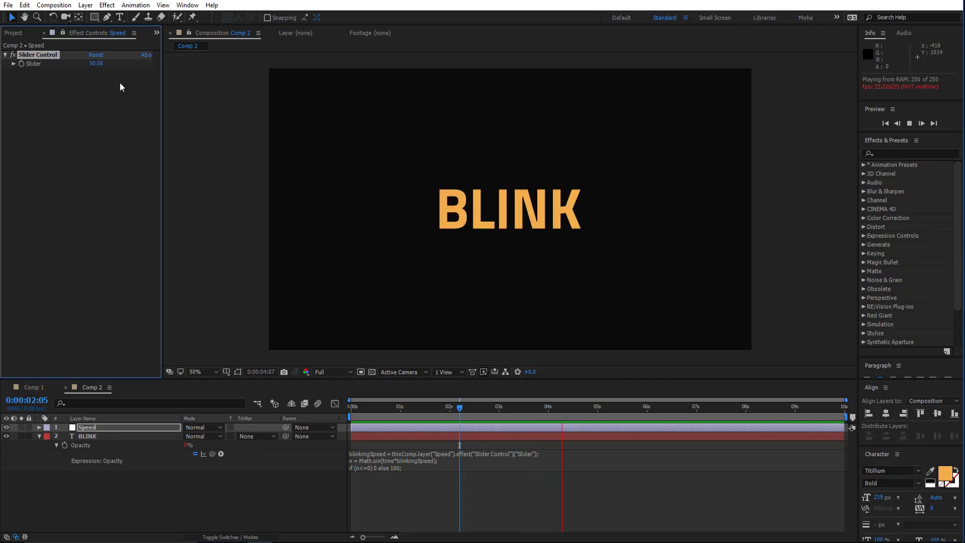
{"action": "left_click", "coordinate": [97, 64]}
{"action": "type", "text": "20"}
{"action": "key", "text": "Return"}
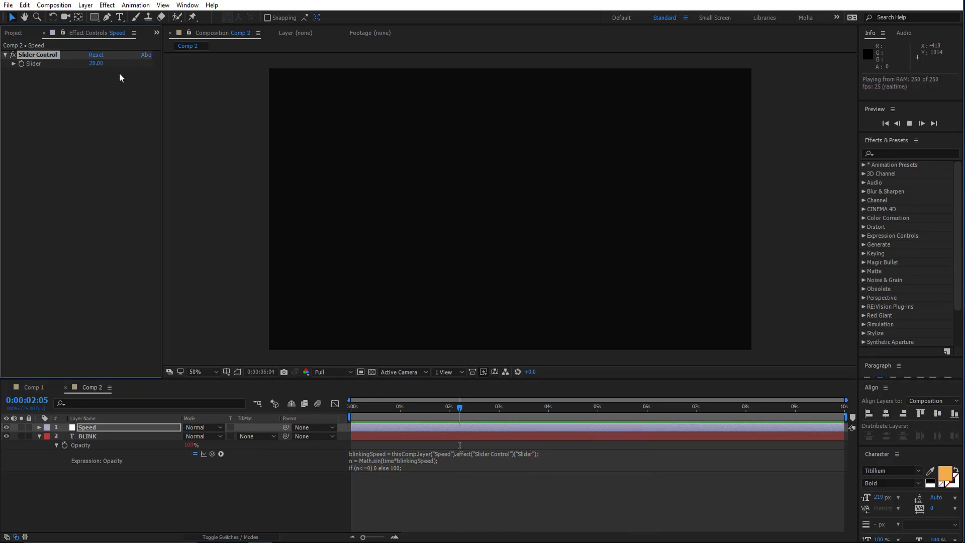
{"action": "key", "text": "space"}
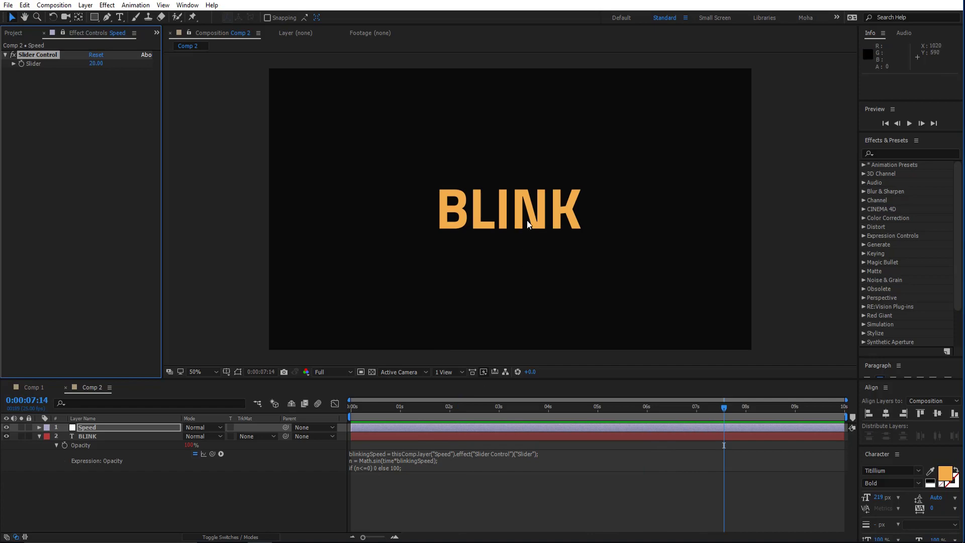
Step: Change the expression's last line from 'else 100' to 'else 50'
{"action": "right_click", "coordinate": [116, 485]}
{"action": "left_click", "coordinate": [401, 477]}
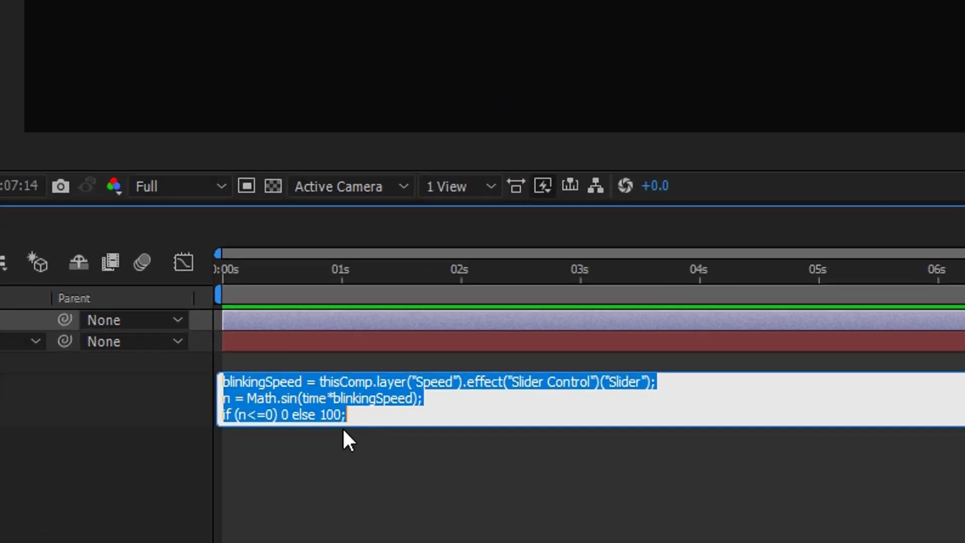
{"action": "left_click", "coordinate": [399, 477]}
{"action": "left_click", "coordinate": [467, 392]}
{"action": "left_click", "coordinate": [467, 392]}
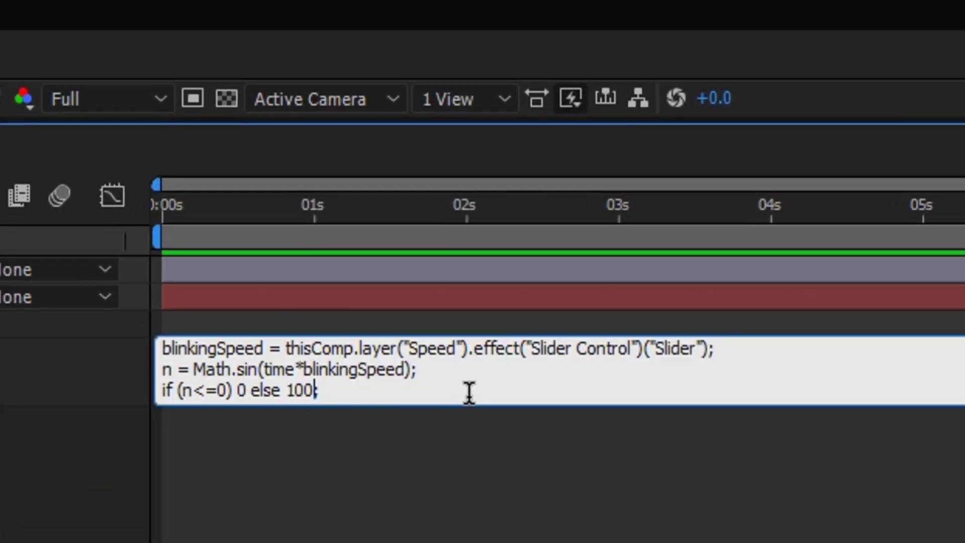
{"action": "key", "text": "Left"}
{"action": "key", "text": "Left"}
{"action": "key", "text": "Left"}
{"action": "key", "text": "Left"}
{"action": "key", "text": "shift+Right"}
{"action": "key", "text": "shift+Right"}
{"action": "key", "text": "shift+Right"}
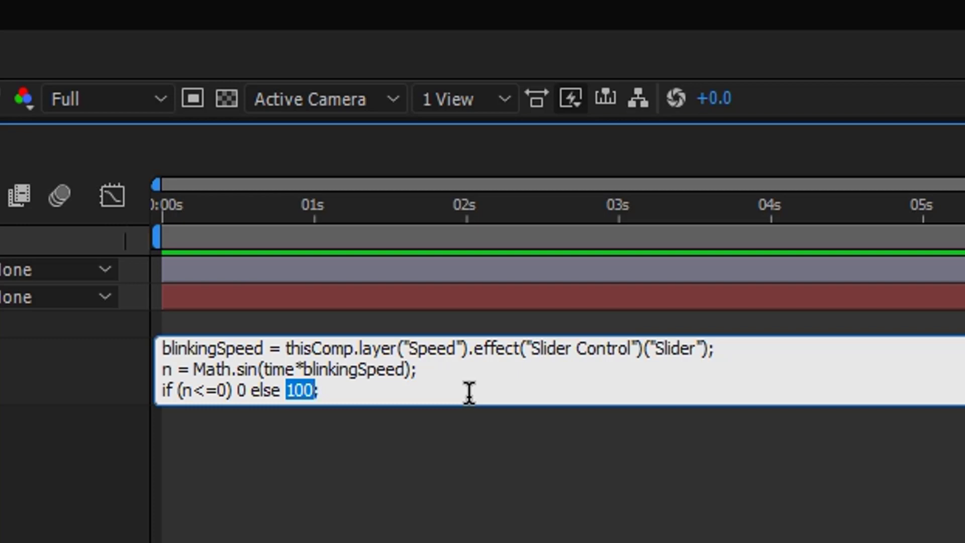
{"action": "type", "text": "50"}
{"action": "key", "text": "KP_Enter"}
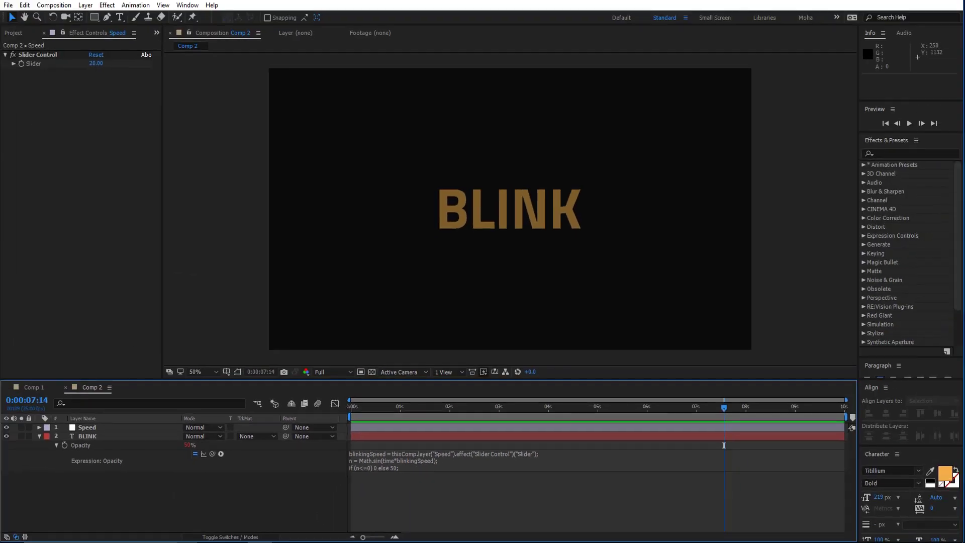
{"action": "right_click", "coordinate": [166, 492]}
Step: Create a cyan solid layer and move it beneath BLINK
{"action": "mouse_move", "coordinate": [243, 381]}
{"action": "left_click", "coordinate": [375, 406]}
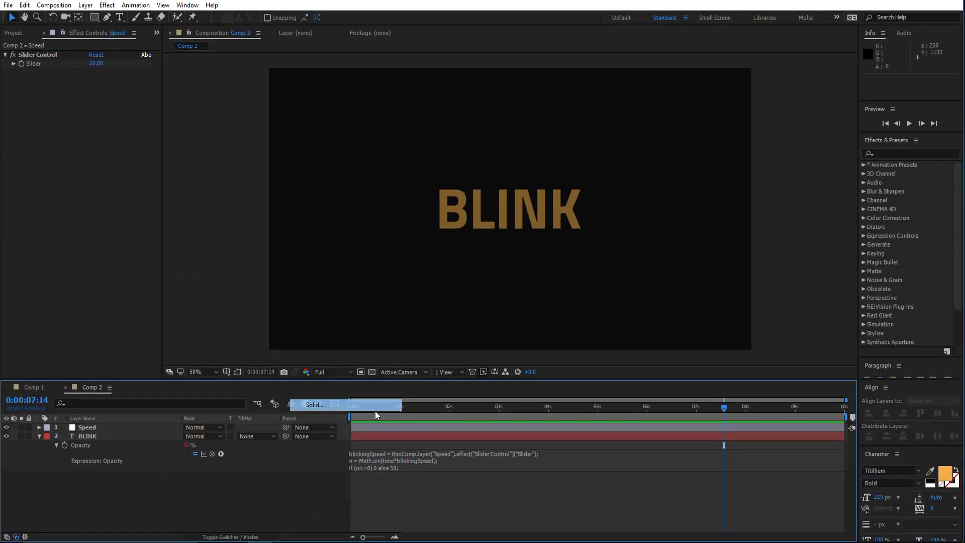
{"action": "left_click", "coordinate": [495, 365]}
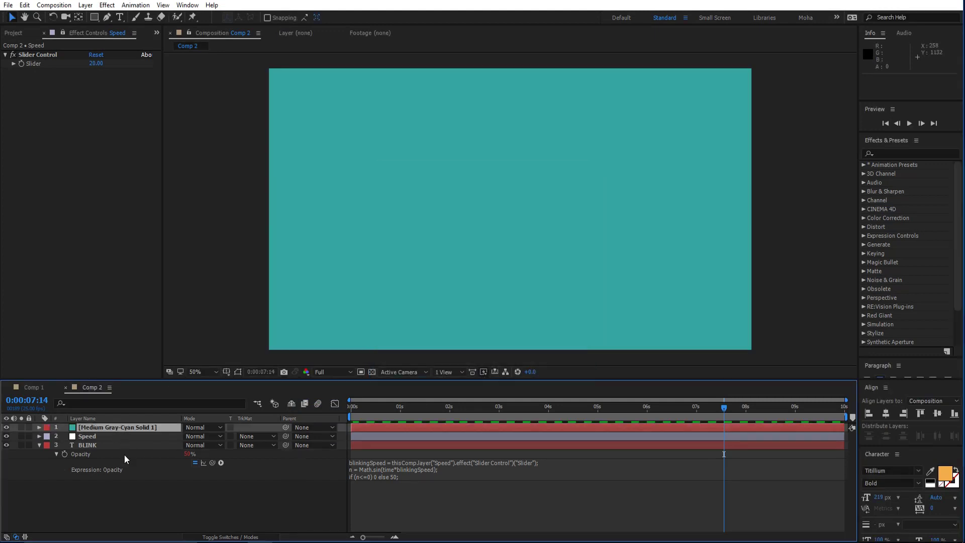
{"action": "left_click_drag", "start_coordinate": [134, 427], "coordinate": [142, 510]}
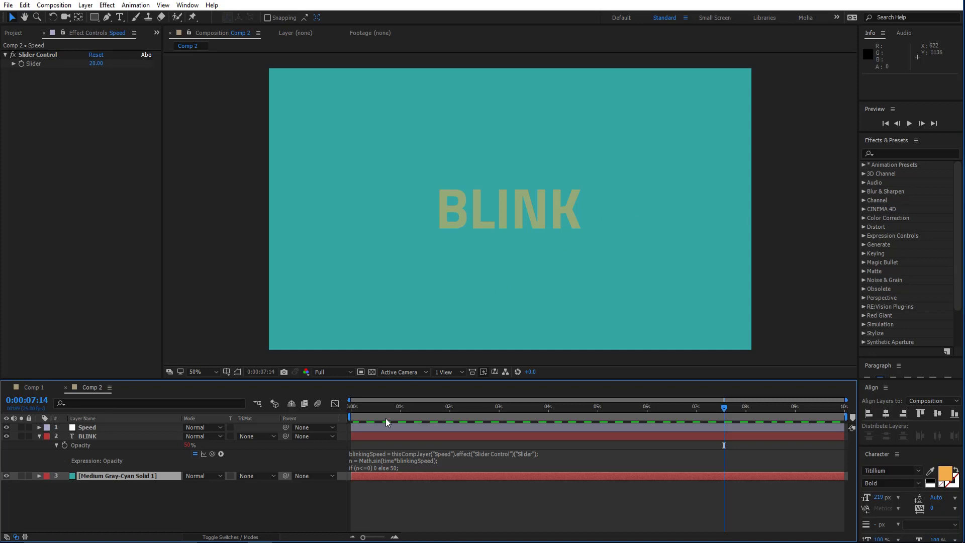
Step: Change the expression's visible value from 50 back to 100, then select the solid
{"action": "left_click", "coordinate": [395, 468]}
{"action": "left_click", "coordinate": [394, 466]}
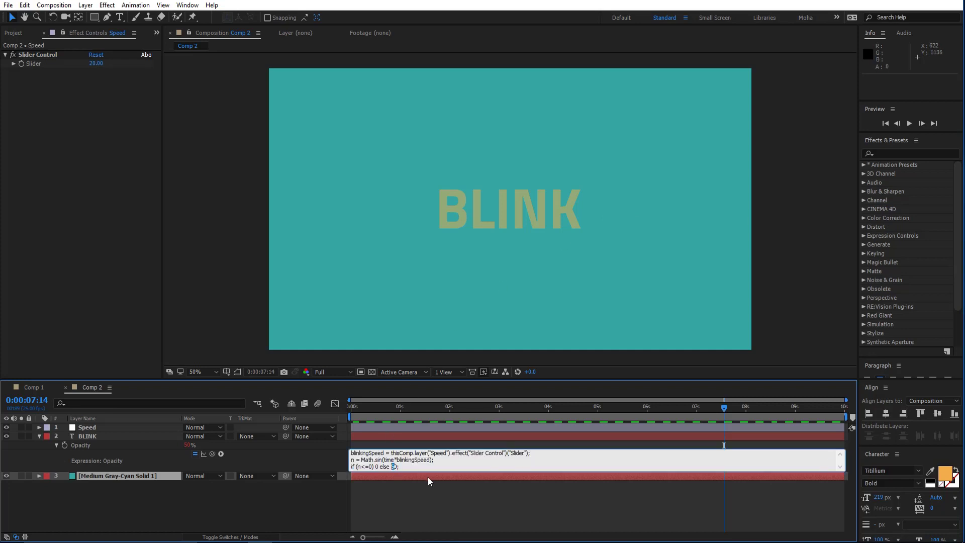
{"action": "type", "text": "10"}
{"action": "left_click", "coordinate": [427, 477]}
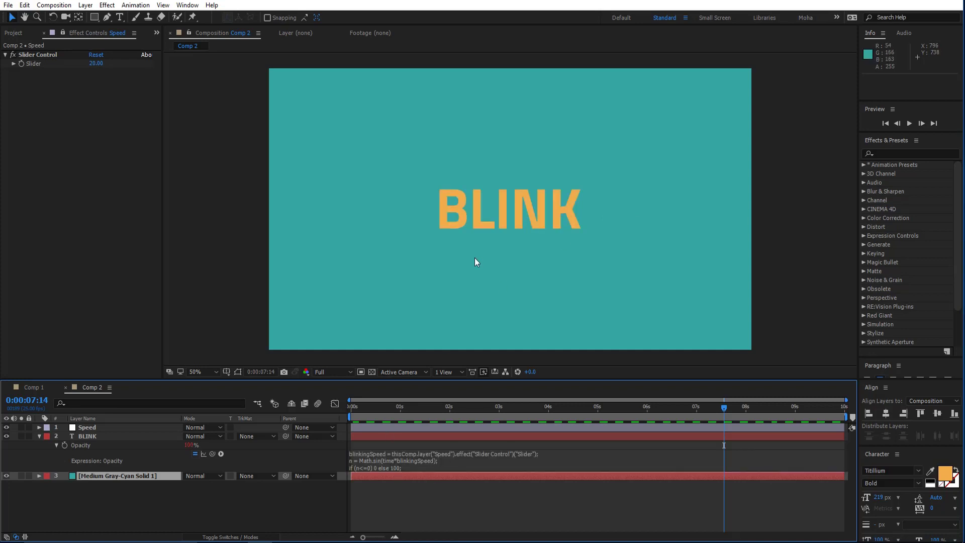
{"action": "left_click", "coordinate": [133, 489]}
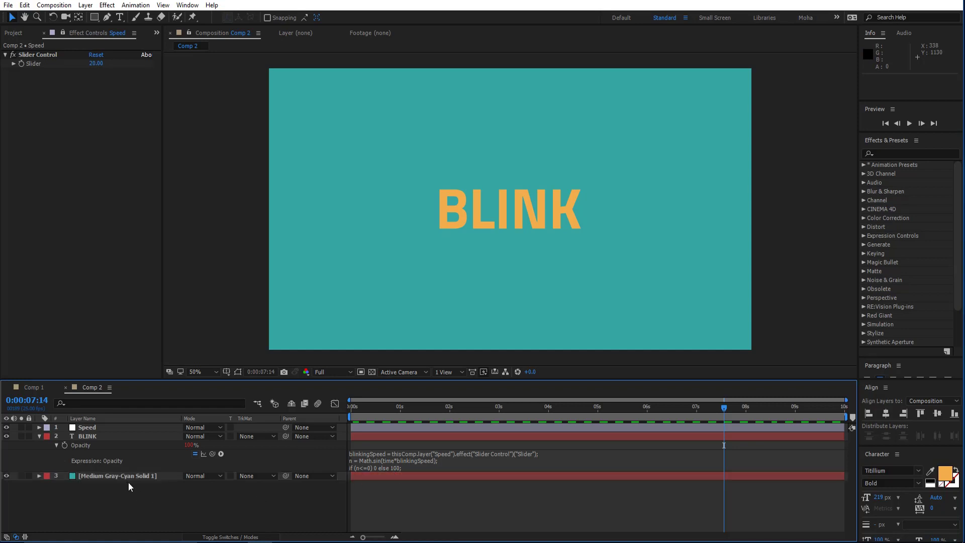
{"action": "left_click", "coordinate": [128, 479]}
Step: Delete the cyan solid and select the Slider reference on the expression's first line
{"action": "key", "text": "Delete"}
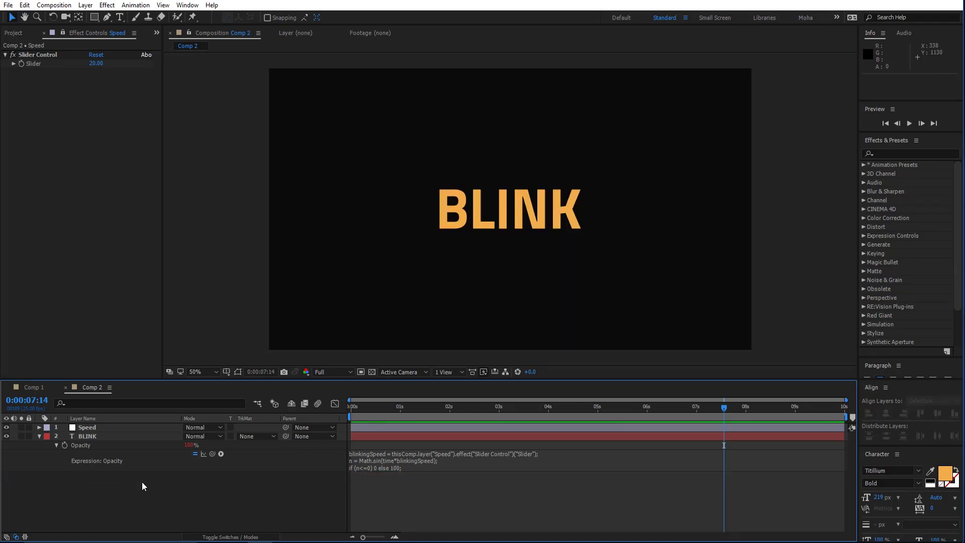
{"action": "left_click", "coordinate": [404, 451]}
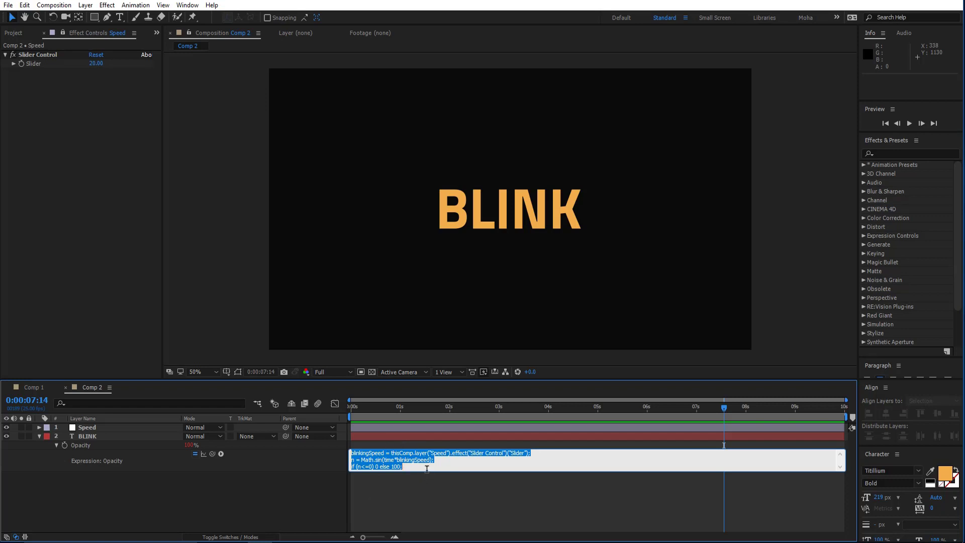
{"action": "left_click", "coordinate": [424, 463]}
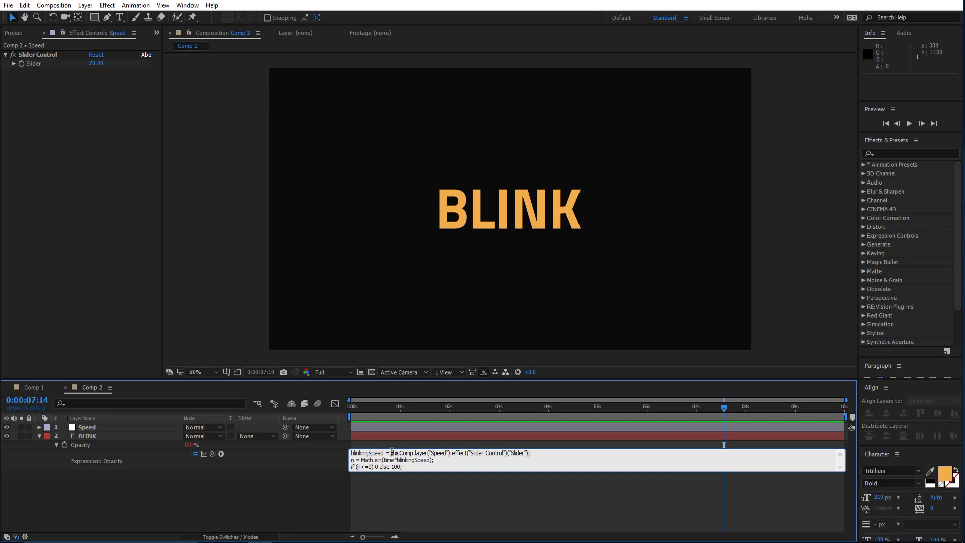
{"action": "left_click_drag", "start_coordinate": [391, 452], "coordinate": [525, 452]}
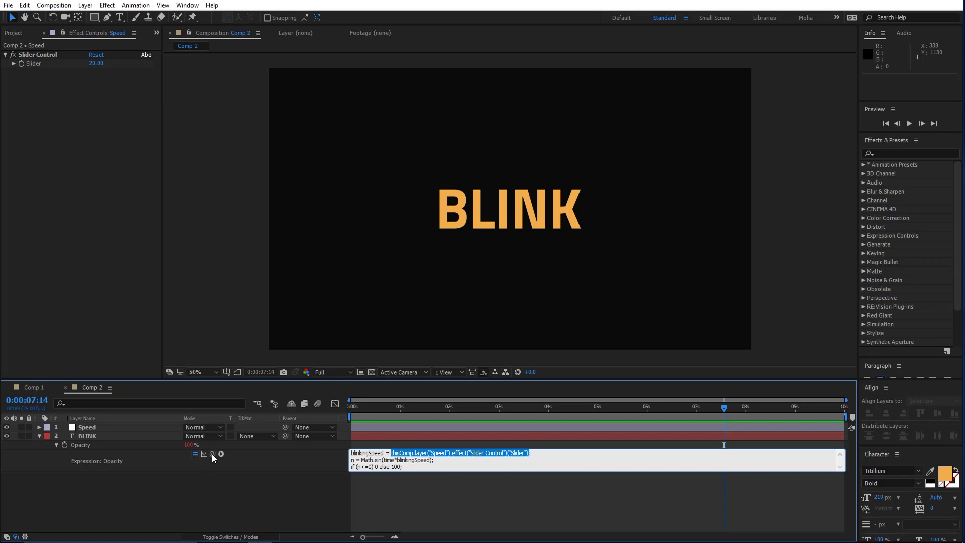
Step: Relink blinkingSpeed to the Speed layer's Slider and preview BLINK blinking at Speed 20
{"action": "left_click_drag", "start_coordinate": [212, 454], "coordinate": [53, 63]}
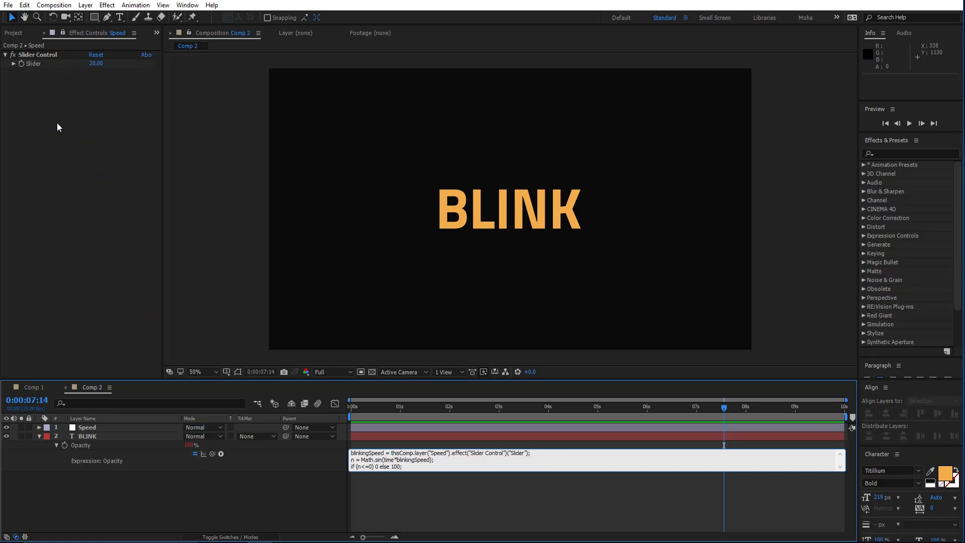
{"action": "left_click", "coordinate": [64, 164]}
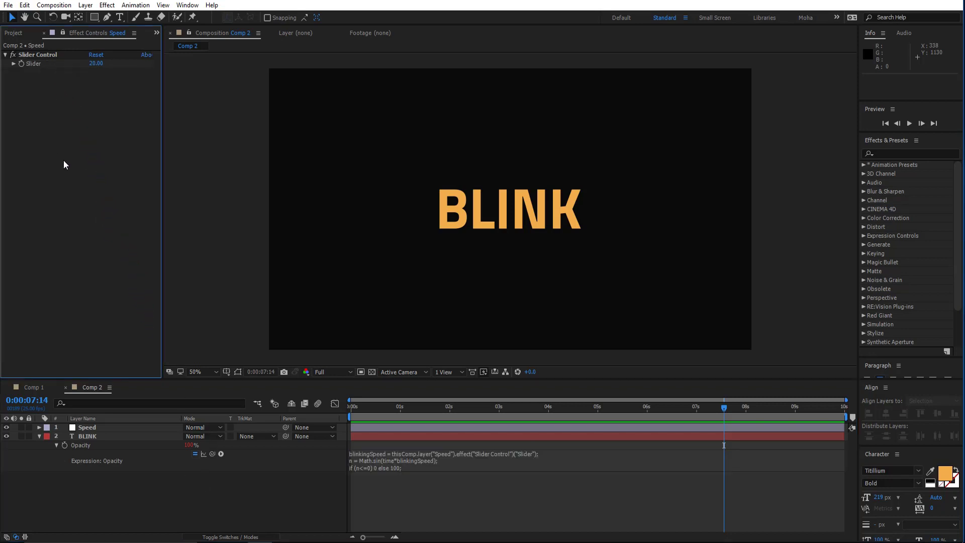
{"action": "left_click", "coordinate": [39, 435]}
{"action": "key", "text": "space"}
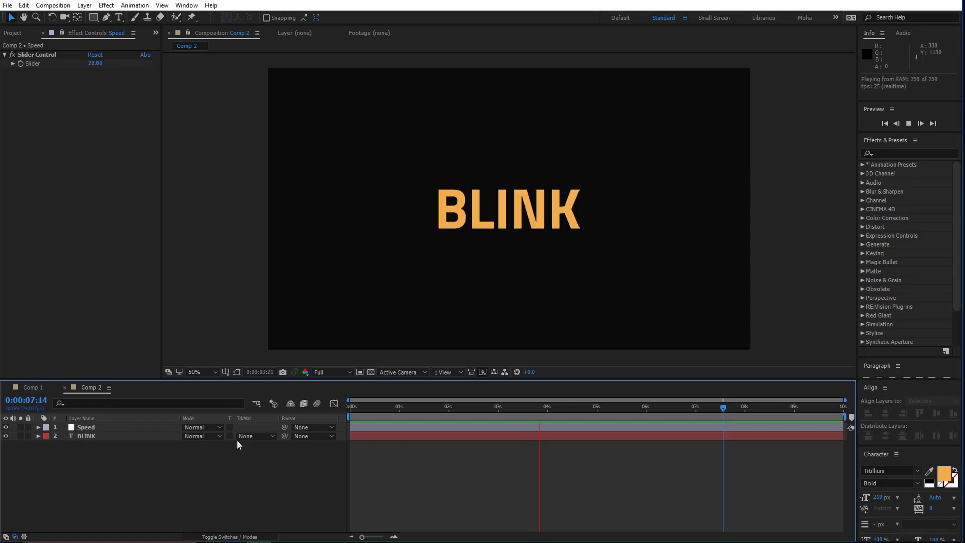